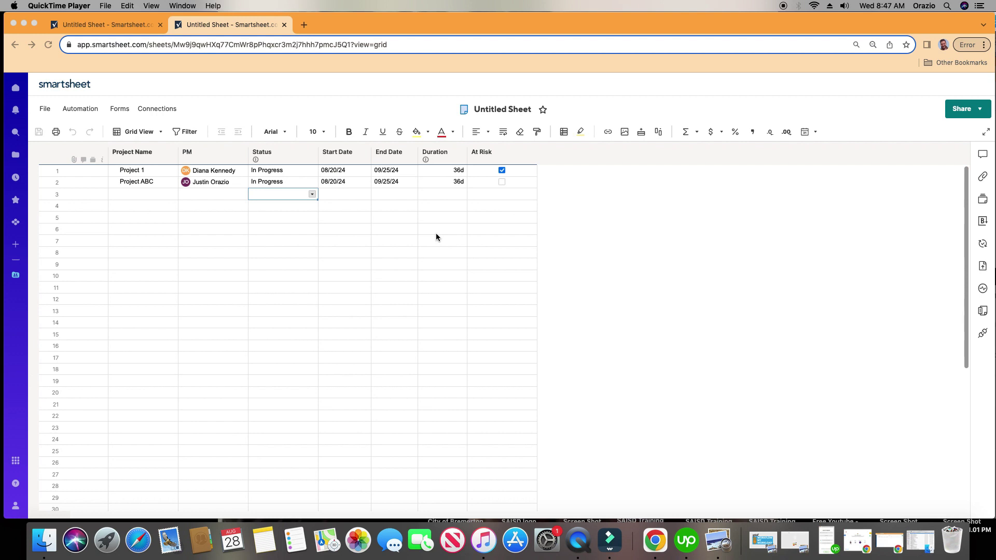
# Step: Select an empty cell in row 6 and bring the browser window to the front
pyautogui.click(436, 234)
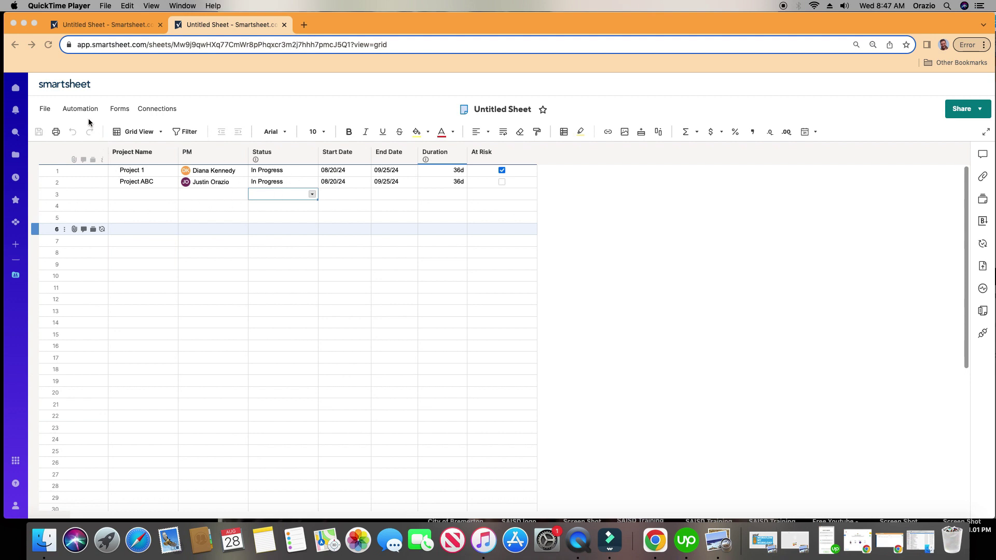
pyautogui.click(80, 108)
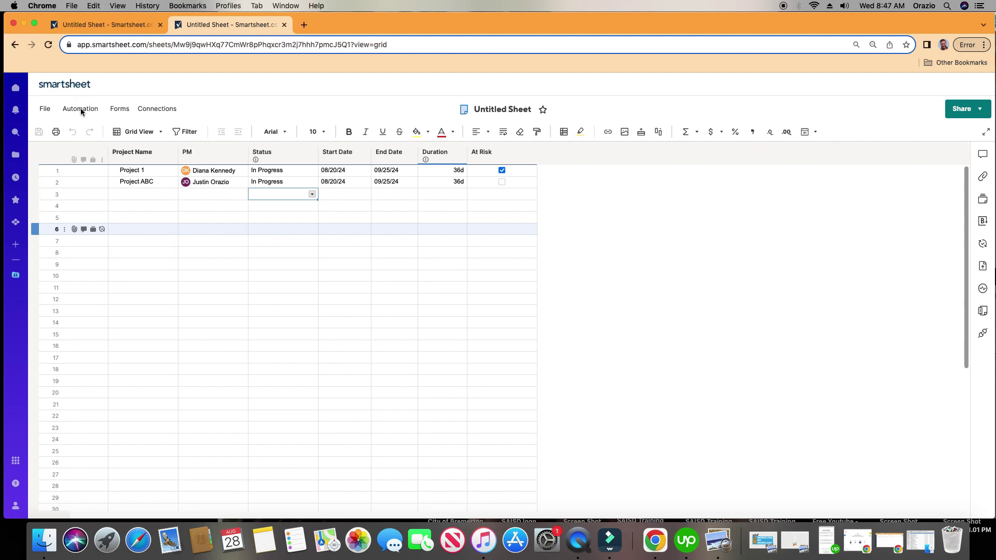
# Step: Create a blank workflow from scratch named '2. Status Update: Update End Date'
pyautogui.click(80, 109)
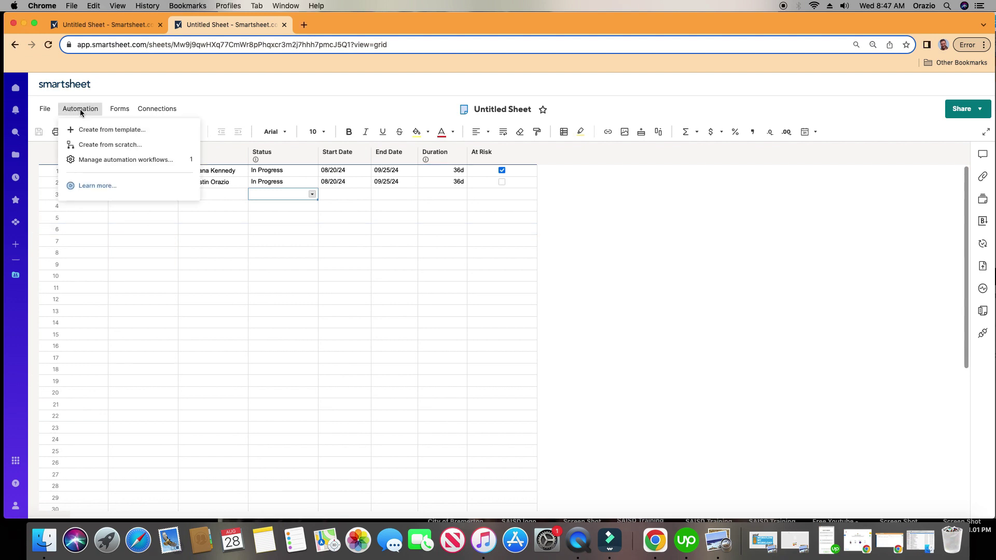
pyautogui.click(92, 145)
pyautogui.click(155, 108)
pyautogui.write('2.')
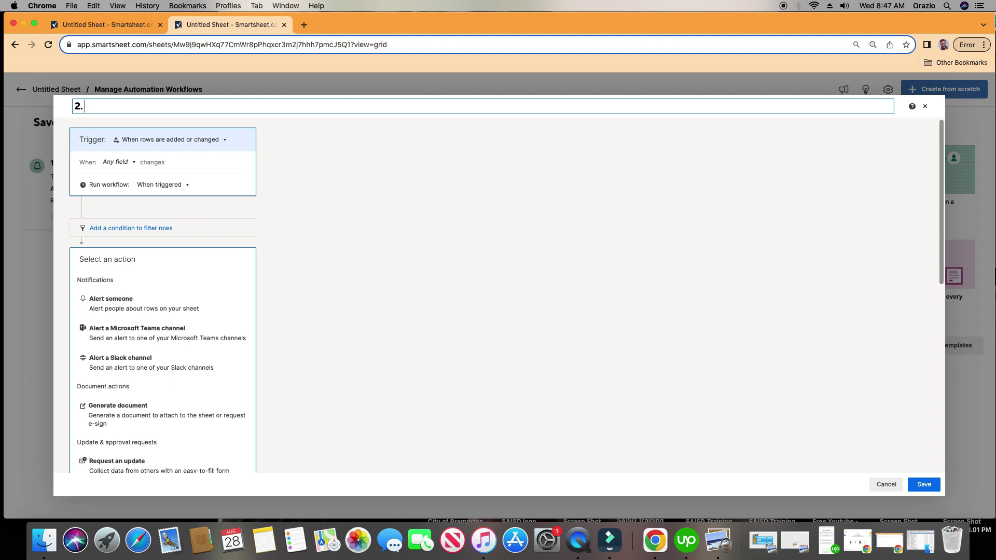
pyautogui.write(' Status Update: Update End Date')
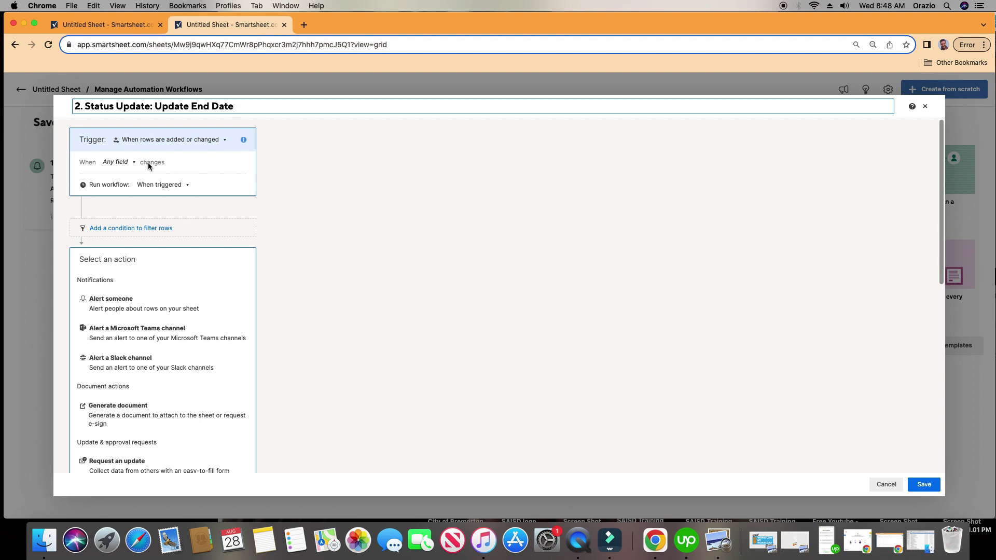
# Step: Discard the draft workflow, return to the sheet and review Project ABC's Status choices
pyautogui.click(884, 484)
pyautogui.click(57, 89)
pyautogui.click(306, 217)
pyautogui.click(293, 183)
pyautogui.click(312, 182)
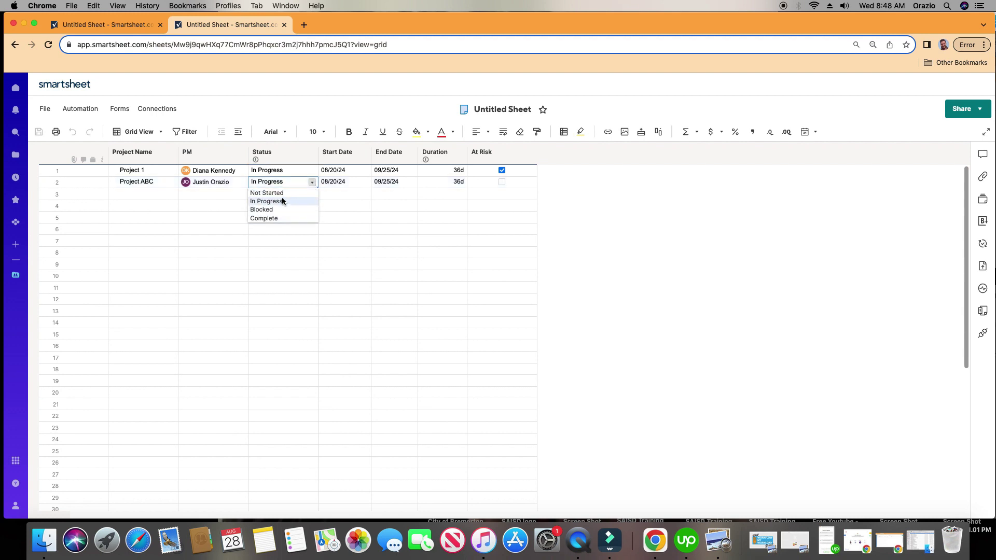
pyautogui.click(282, 151)
pyautogui.click(299, 185)
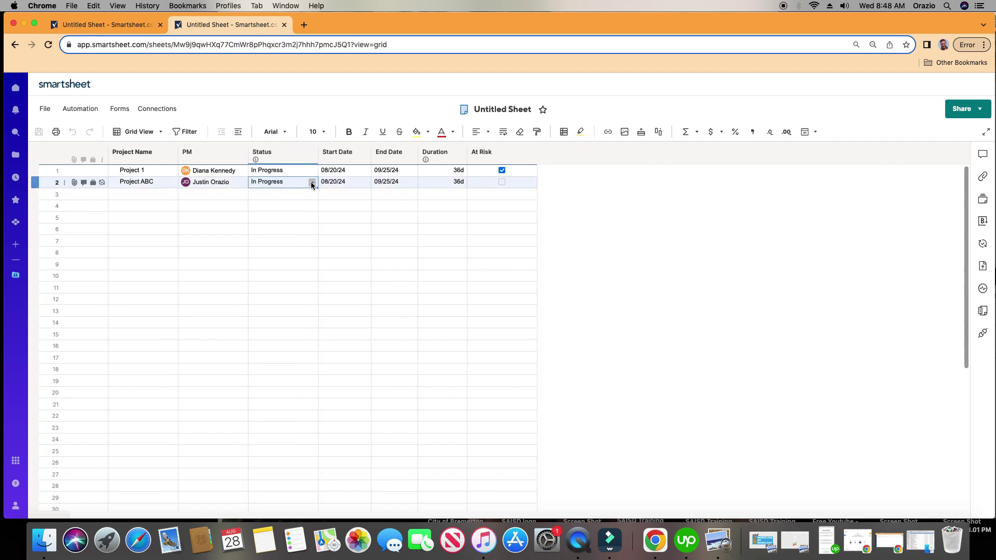
pyautogui.click(312, 182)
pyautogui.click(285, 201)
# Step: Set Project ABC's Status to Not Started and save the sheet
pyautogui.moveTo(201, 183)
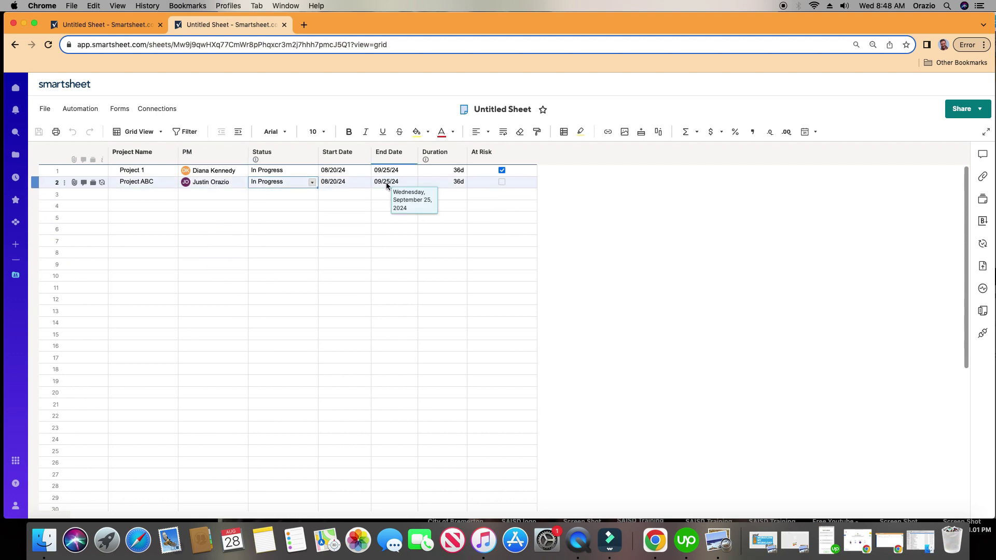
pyautogui.click(312, 182)
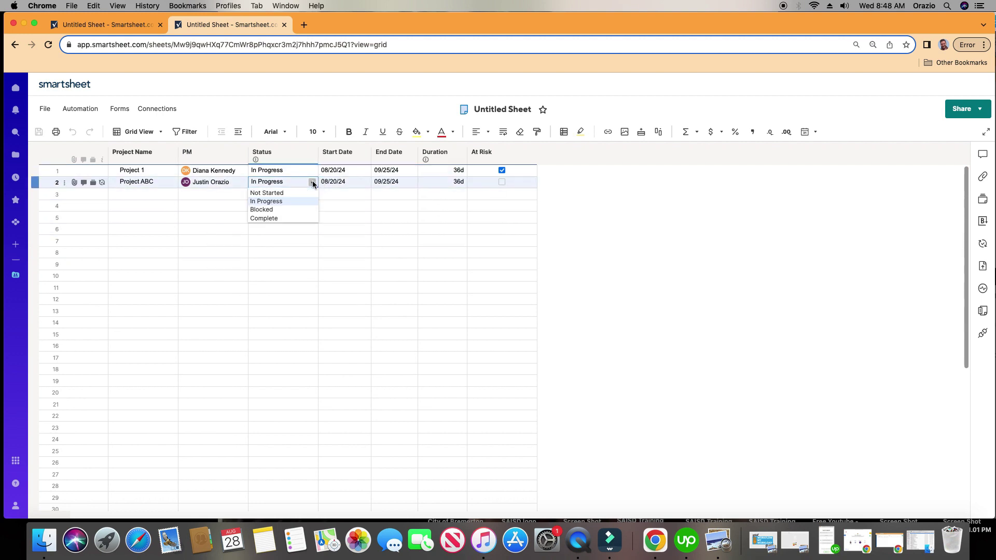
pyautogui.click(289, 192)
pyautogui.click(283, 217)
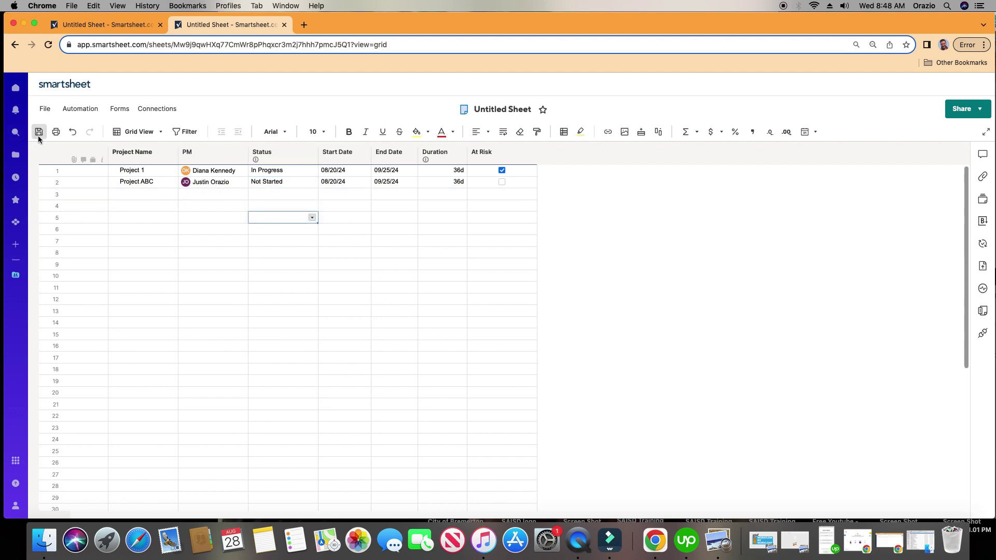
pyautogui.click(38, 133)
# Step: Create a new blank workflow named '2. Status Update: PM To Update End Date'
pyautogui.click(90, 110)
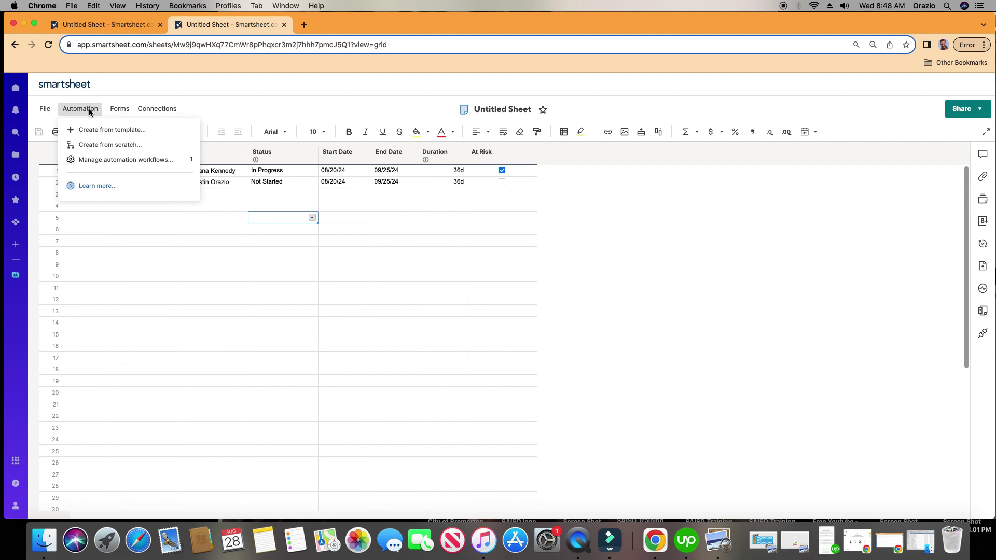
pyautogui.click(106, 143)
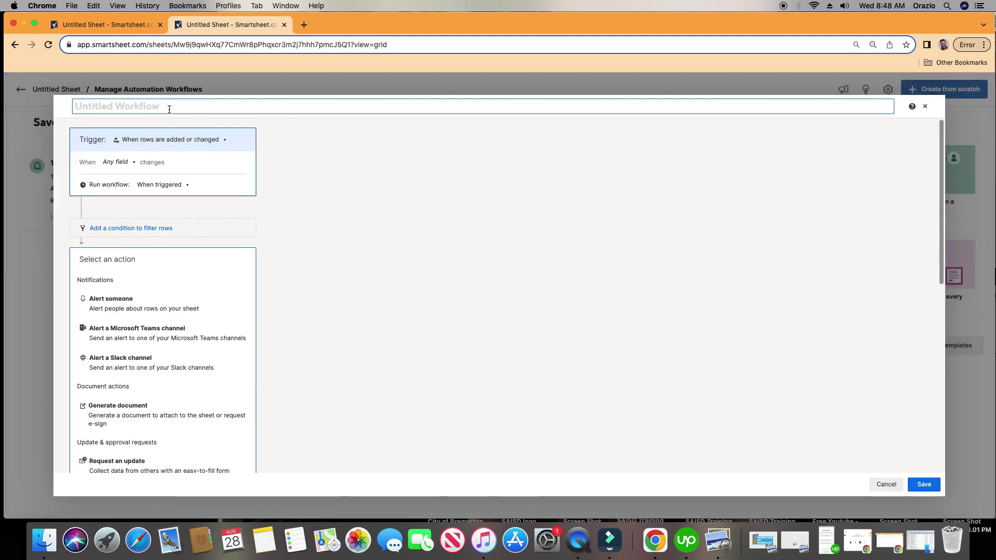
pyautogui.click(169, 106)
pyautogui.write('2. Status Updat')
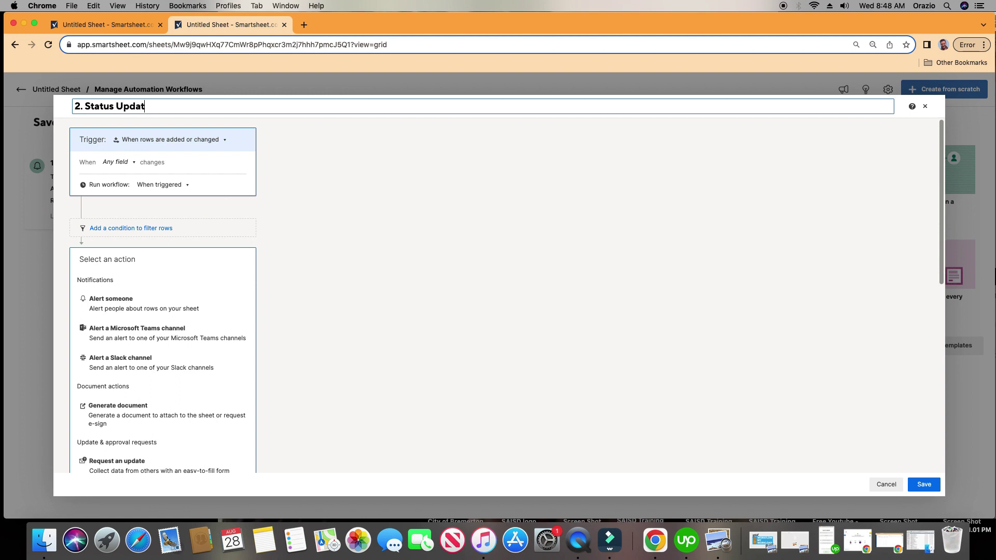
pyautogui.write('e: PM To Update End Date')
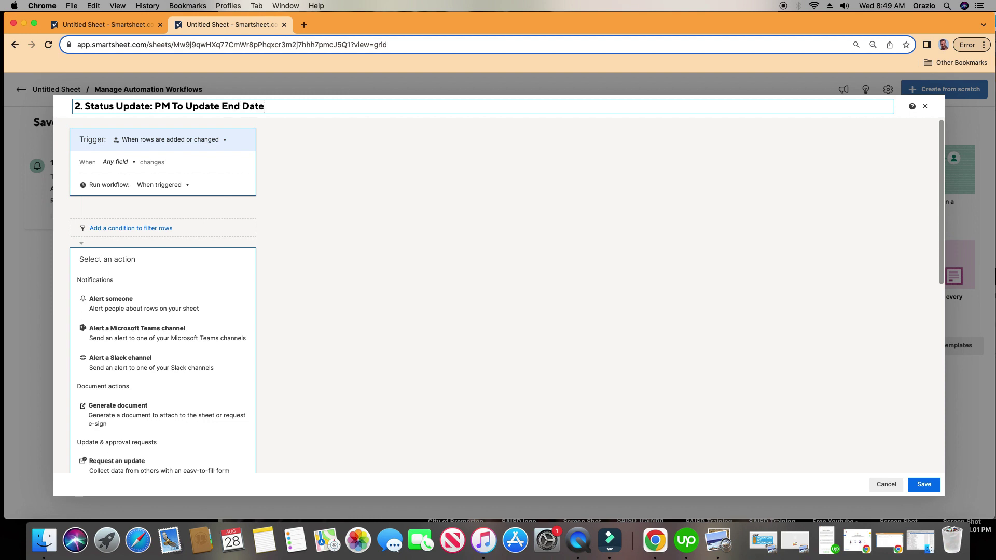
pyautogui.click(195, 145)
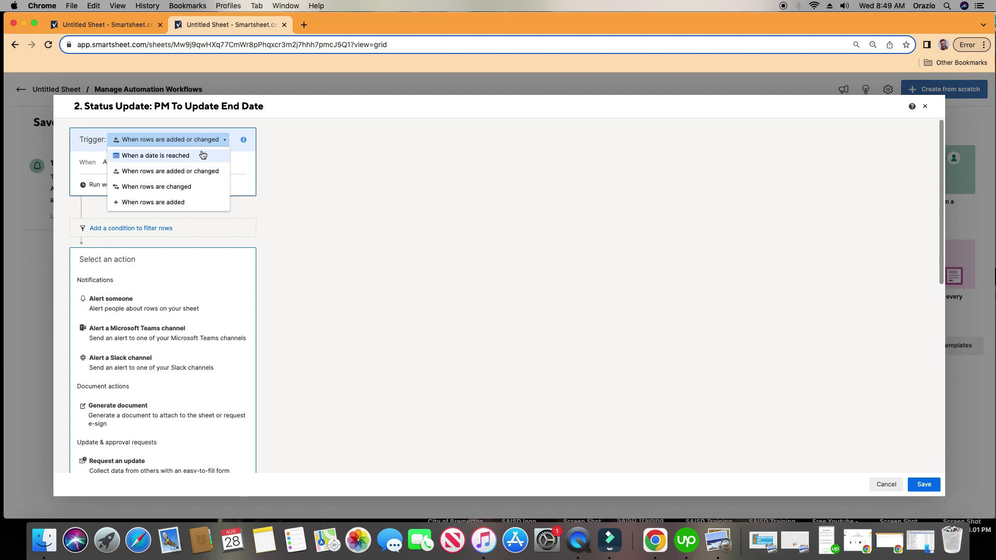
# Step: Set the trigger to When rows are changed, with Status changing to In Progress
pyautogui.click(200, 191)
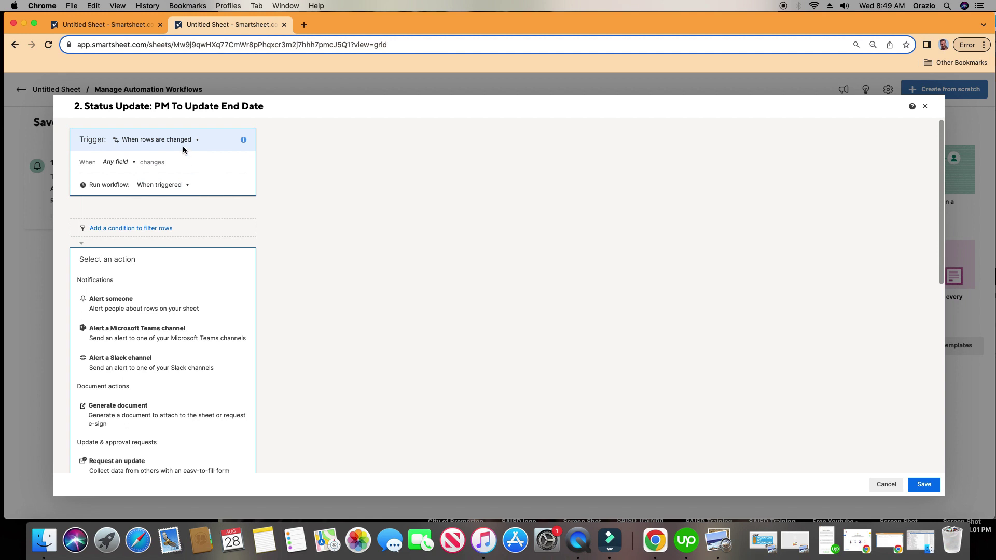
pyautogui.click(116, 162)
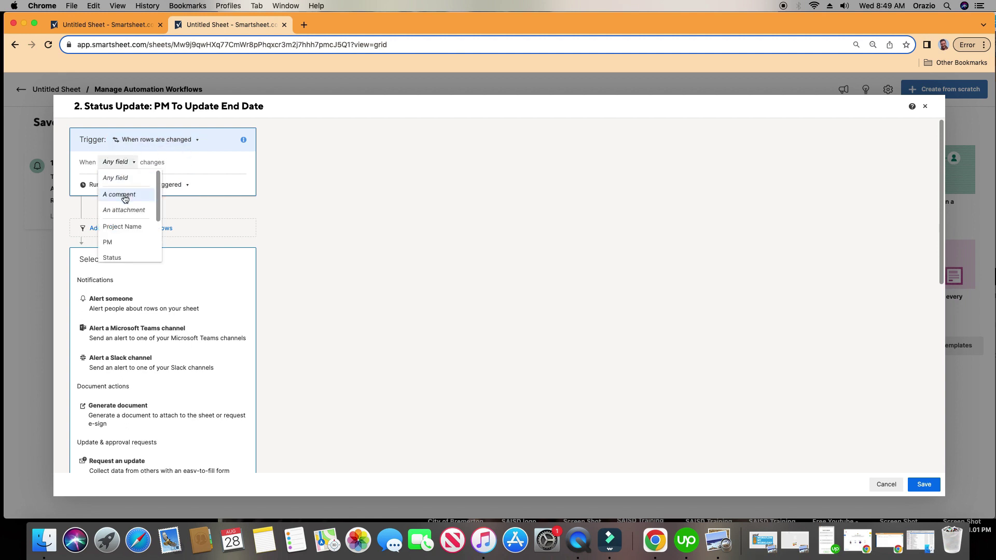
pyautogui.moveTo(157, 185); pyautogui.dragTo(155, 209)
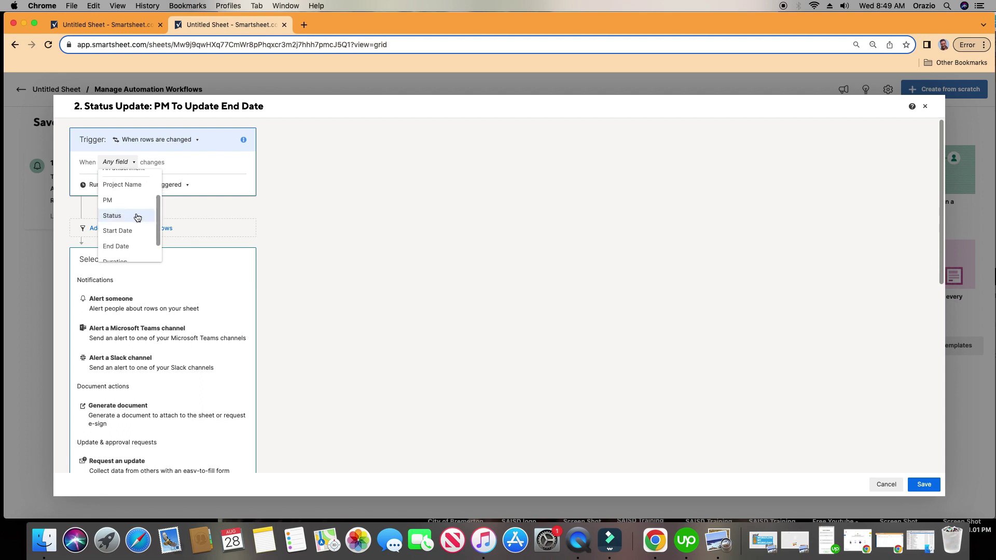
pyautogui.click(112, 215)
pyautogui.click(152, 179)
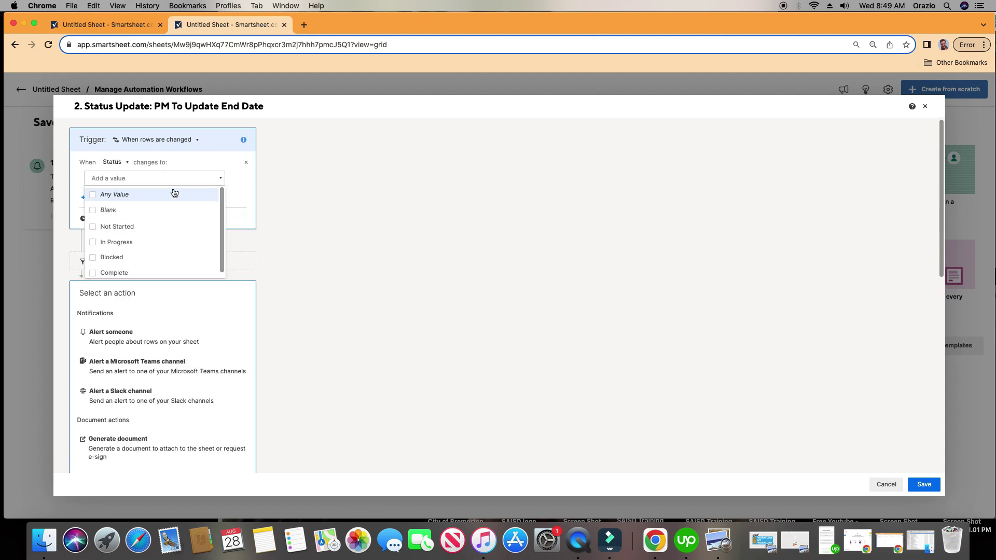
pyautogui.click(131, 245)
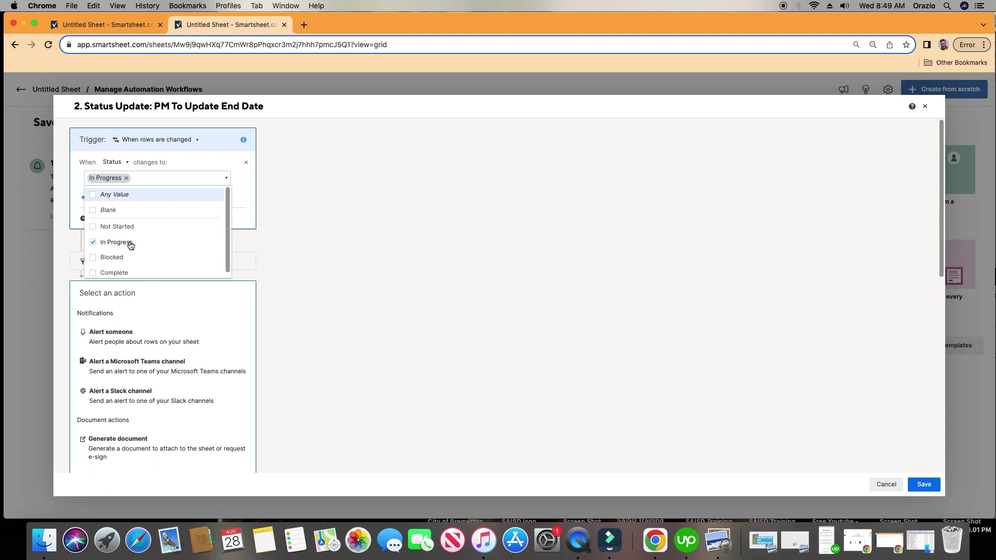
pyautogui.click(437, 210)
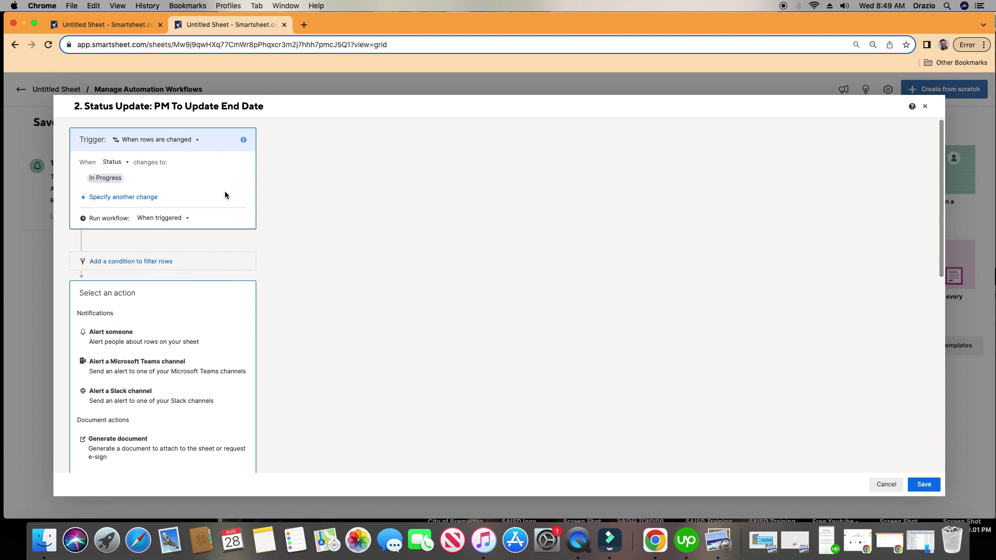
# Step: Keep the workflow set to run immediately When triggered
pyautogui.scroll(-1, 397, 197)
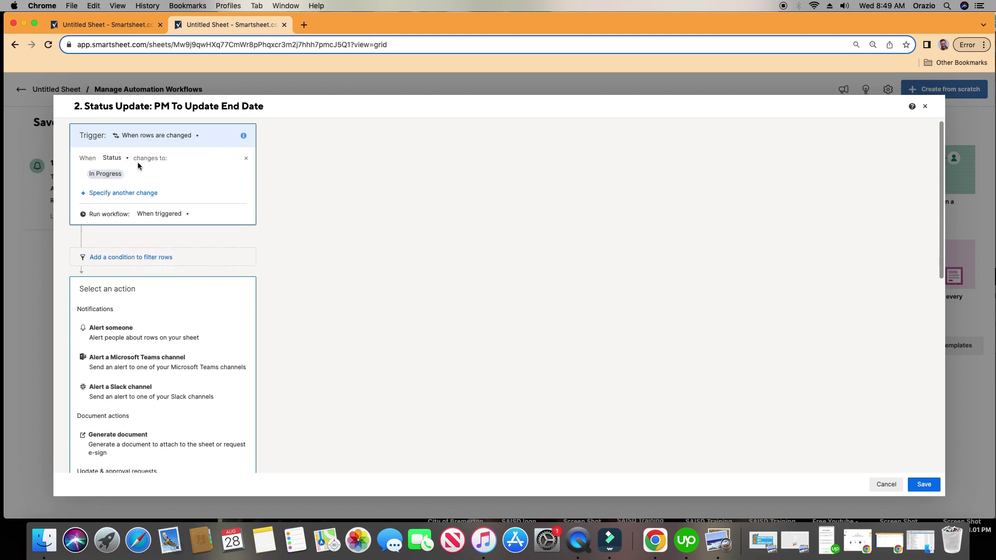
pyautogui.scroll(-2, 316, 161)
pyautogui.click(165, 198)
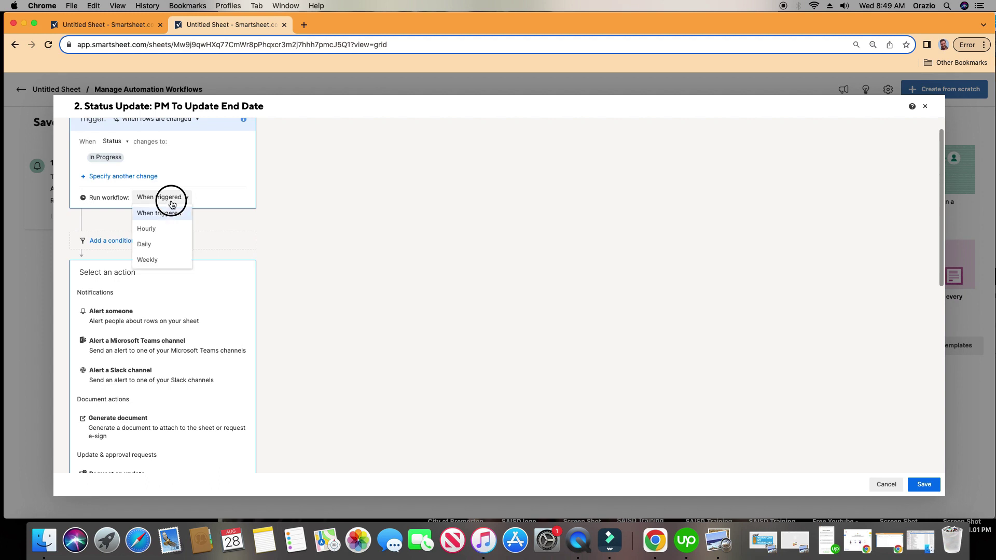
pyautogui.click(184, 198)
pyautogui.scroll(-5, 341, 182)
pyautogui.scroll(-3, 319, 188)
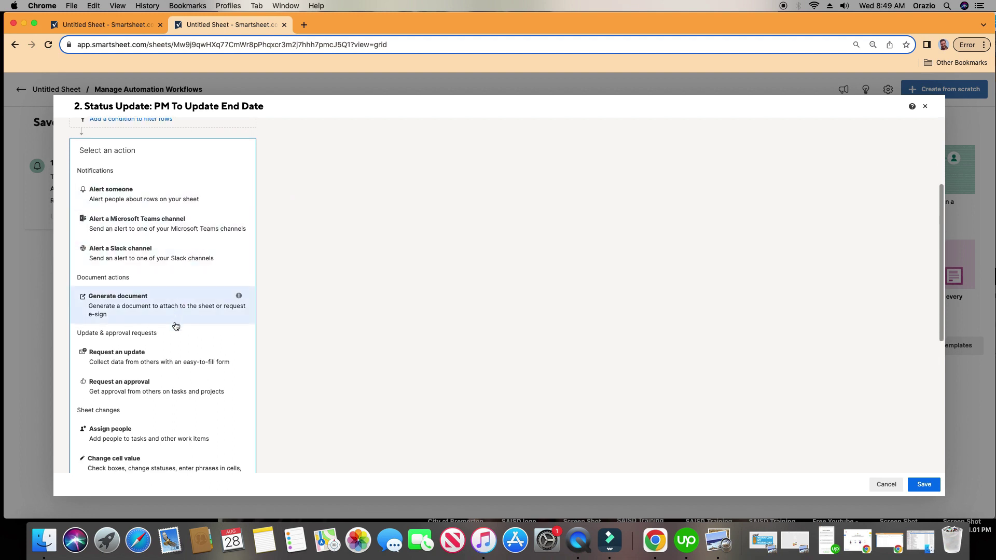
# Step: Add a Request an update action sent to the contacts in the PM column
pyautogui.click(164, 358)
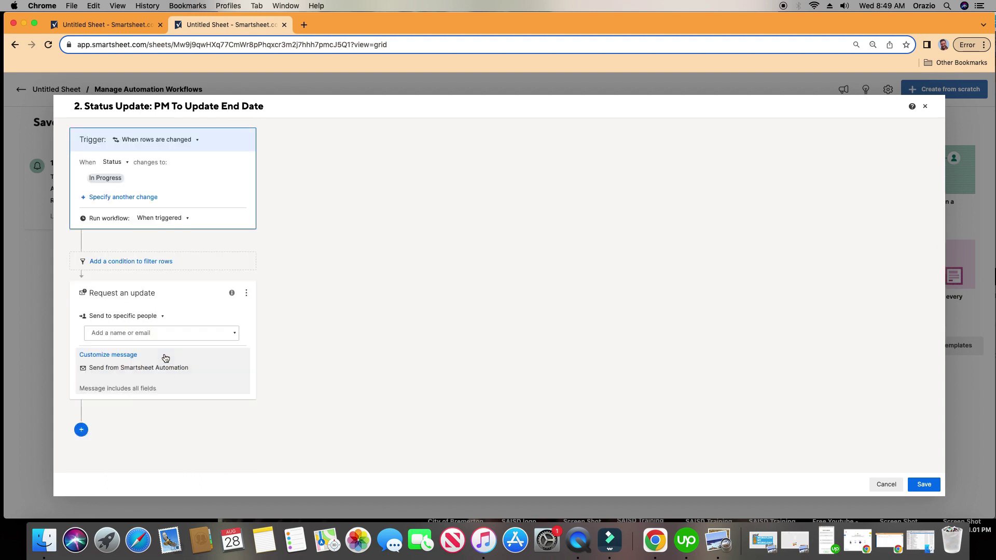
pyautogui.click(145, 318)
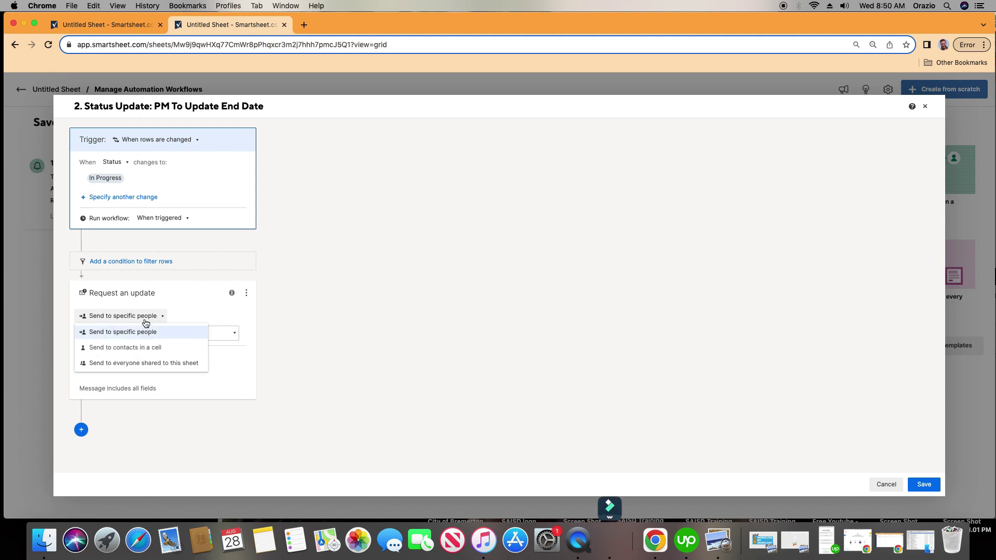
pyautogui.click(154, 347)
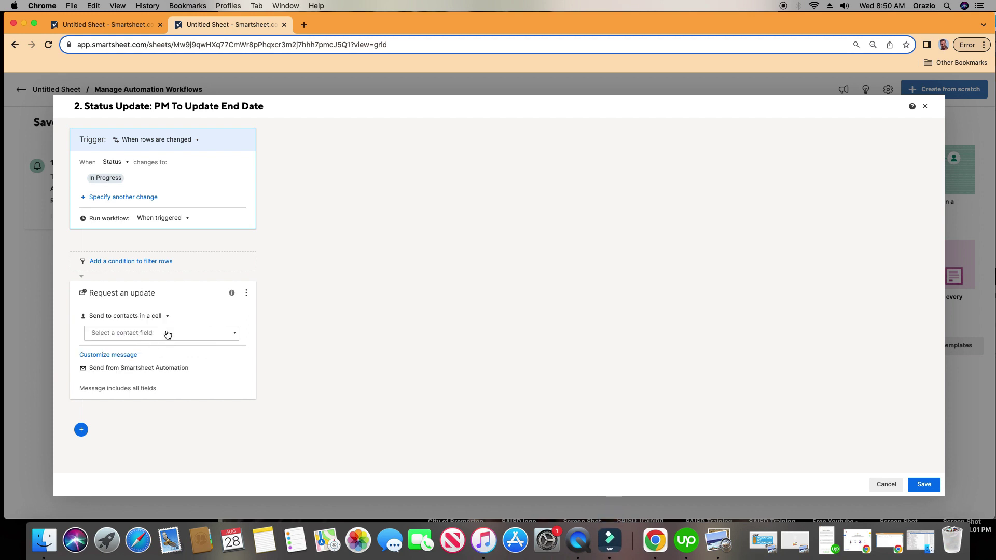
pyautogui.click(167, 334)
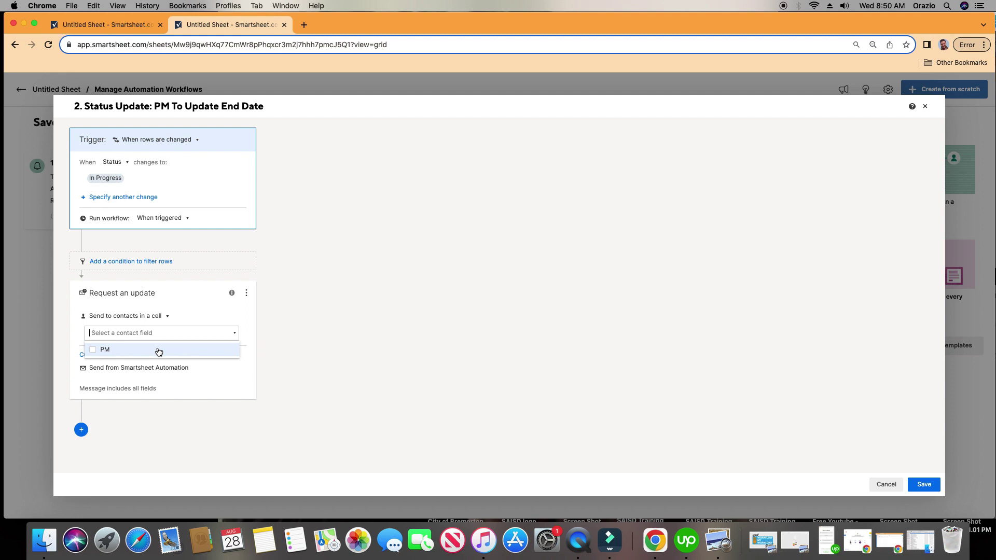
pyautogui.click(160, 352)
pyautogui.click(312, 322)
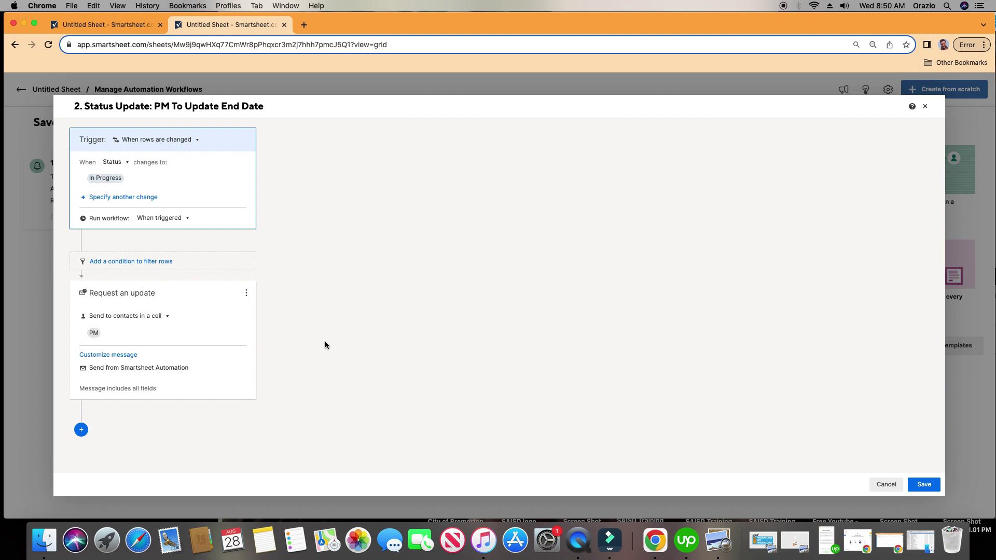
# Step: Set the request subject to 'Please Update the End Date For This Project' and choose Specific fields
pyautogui.click(130, 359)
pyautogui.scroll(-2, 267, 330)
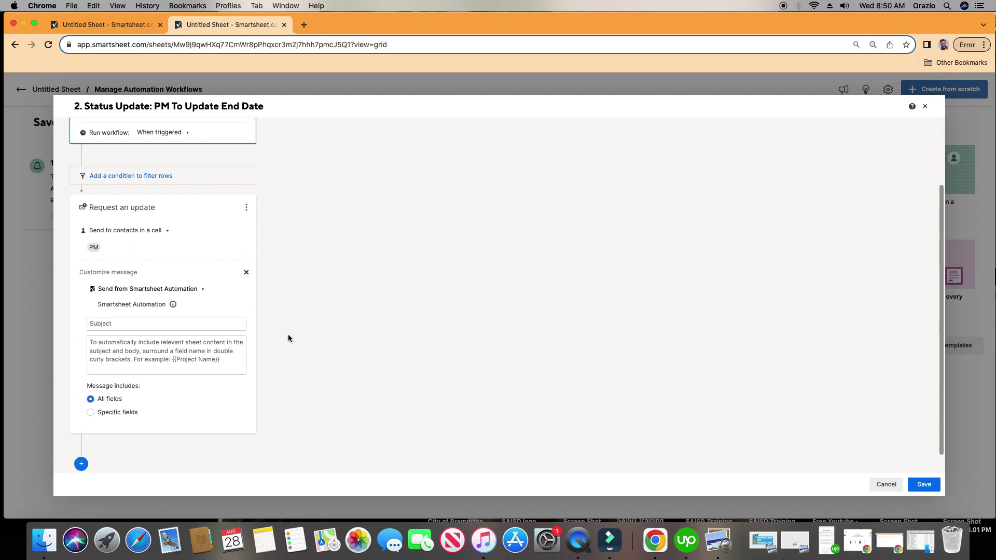
pyautogui.write('P')
pyautogui.write('lease Up')
pyautogui.write('date the E')
pyautogui.write('nd Date')
pyautogui.write('This proje')
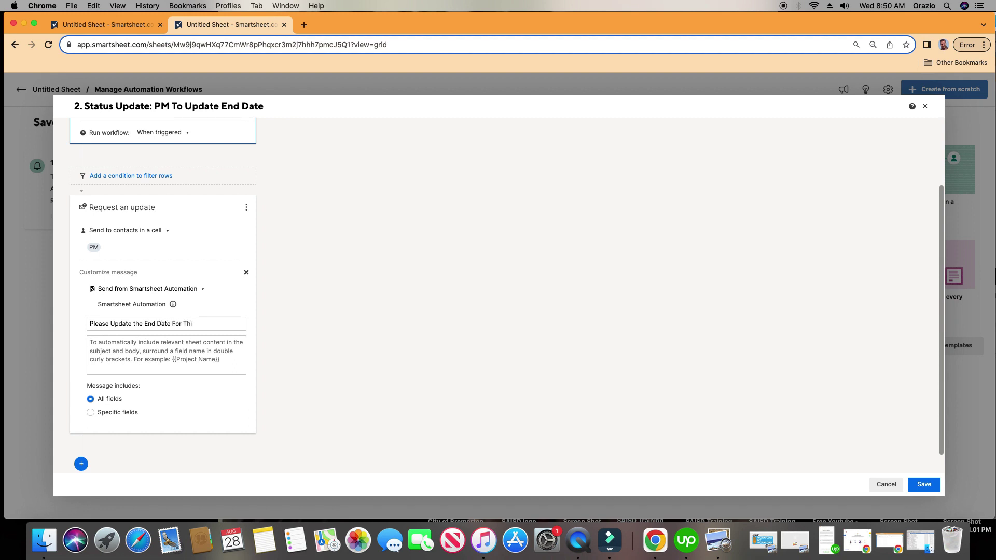
pyautogui.press('BackSpace')
pyautogui.press('BackSpace')
pyautogui.press('BackSpace')
pyautogui.write('Projec')
pyautogui.scroll(-1, 208, 358)
pyautogui.click(95, 396)
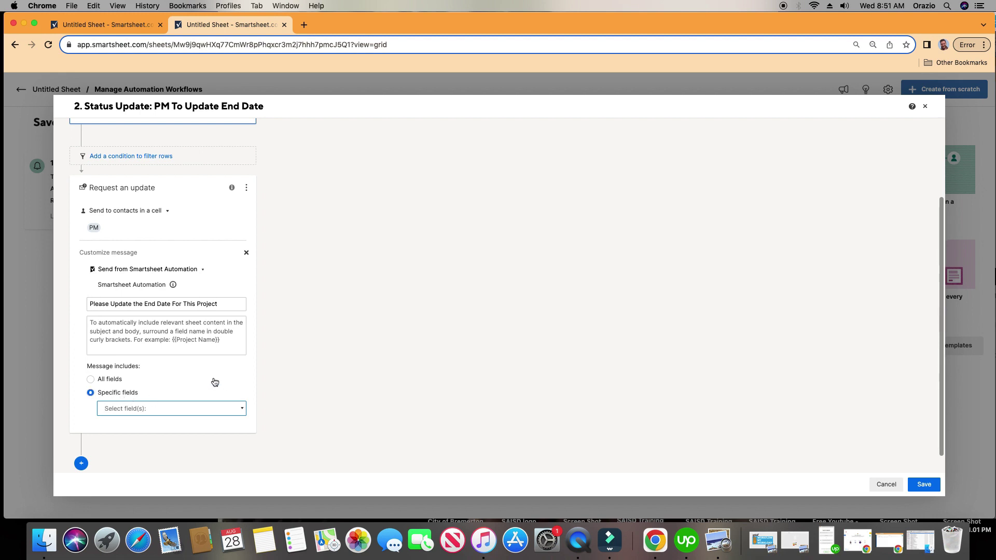
pyautogui.scroll(-1, 214, 382)
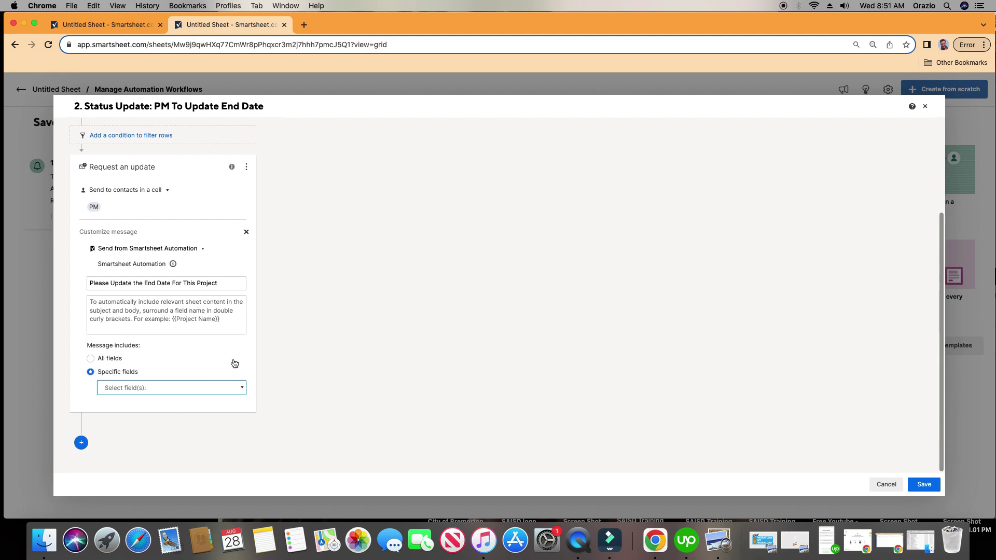
# Step: Include A comment, An attachment, Project Name and End Date as the request's fields
pyautogui.click(242, 387)
pyautogui.scroll(-1, 260, 385)
pyautogui.click(151, 393)
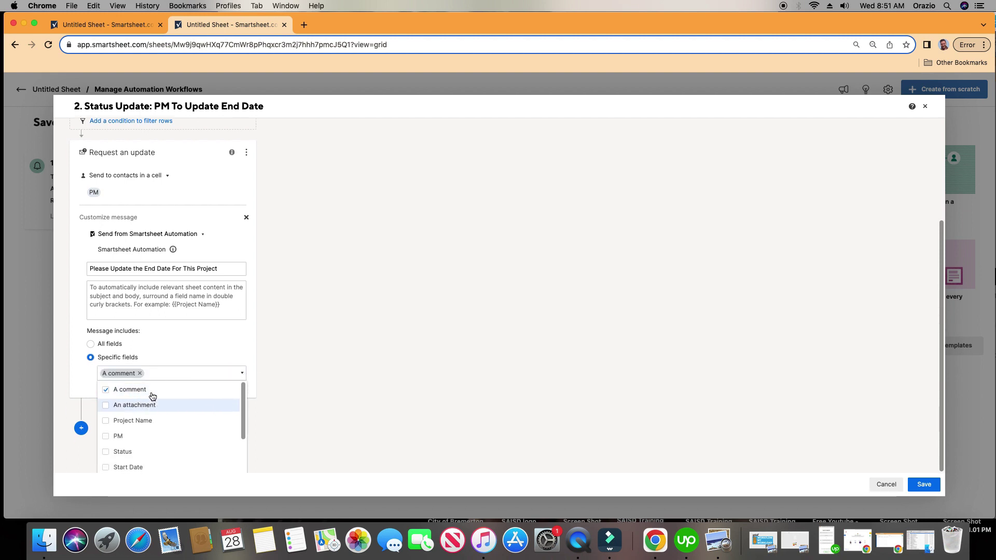
pyautogui.click(157, 407)
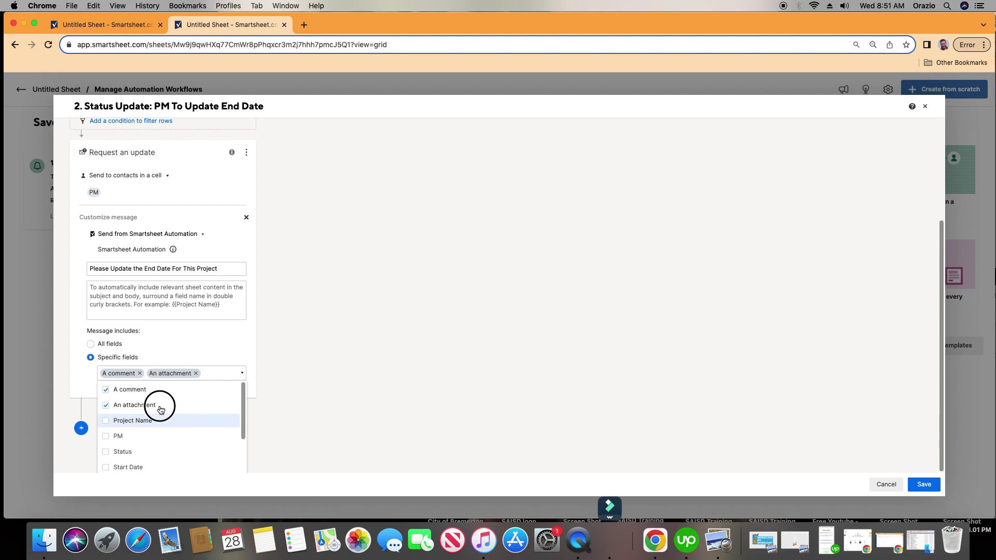
pyautogui.click(171, 420)
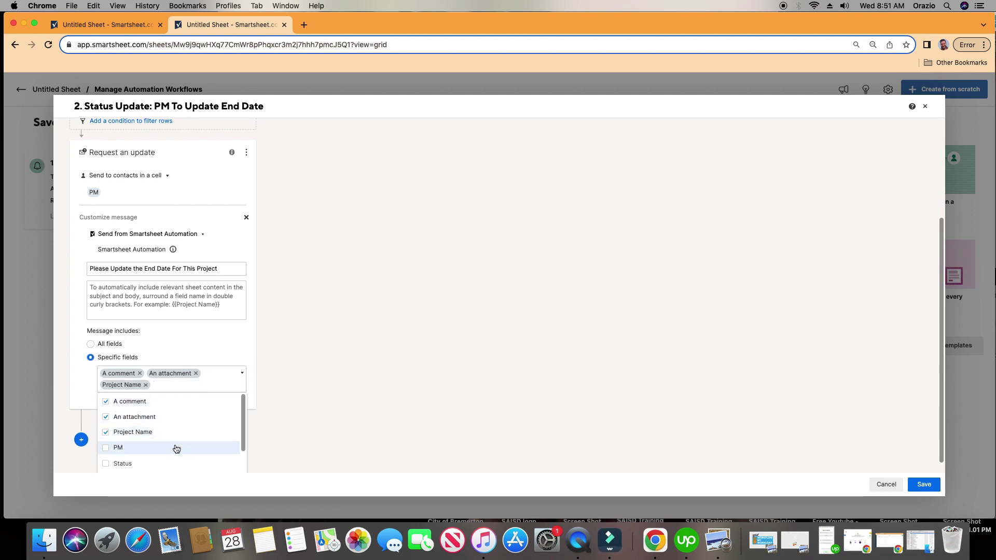
pyautogui.scroll(-1, 289, 381)
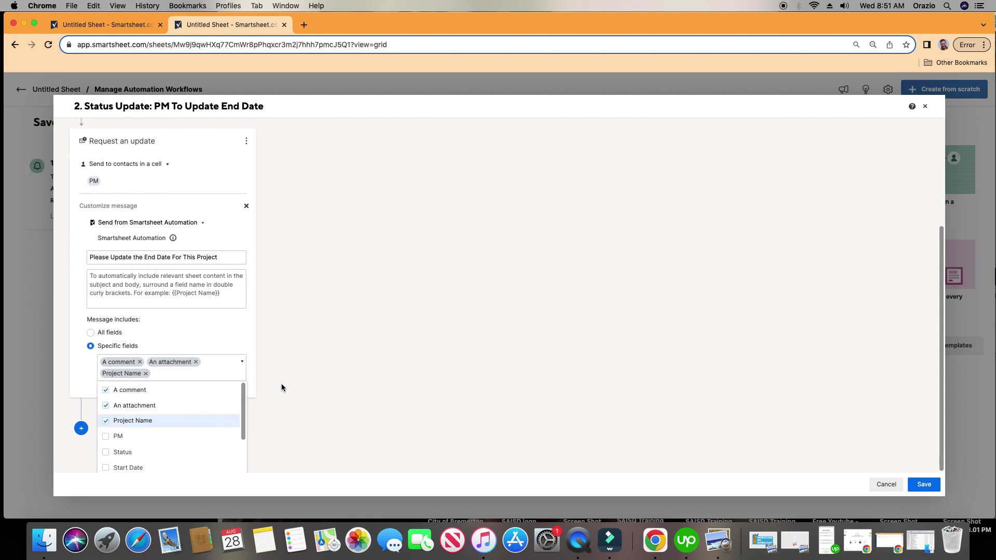
pyautogui.click(243, 401)
pyautogui.moveTo(242, 400); pyautogui.dragTo(239, 417)
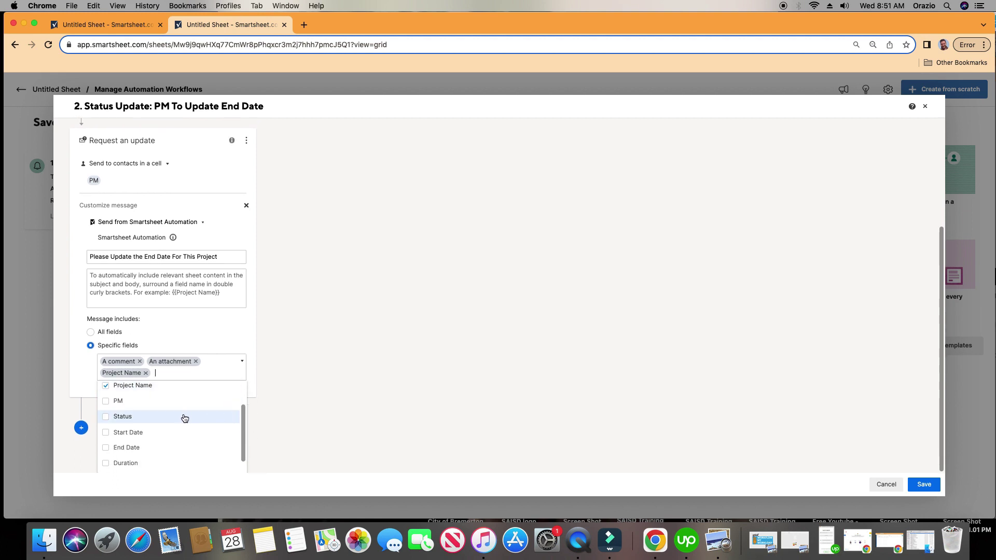
pyautogui.click(172, 448)
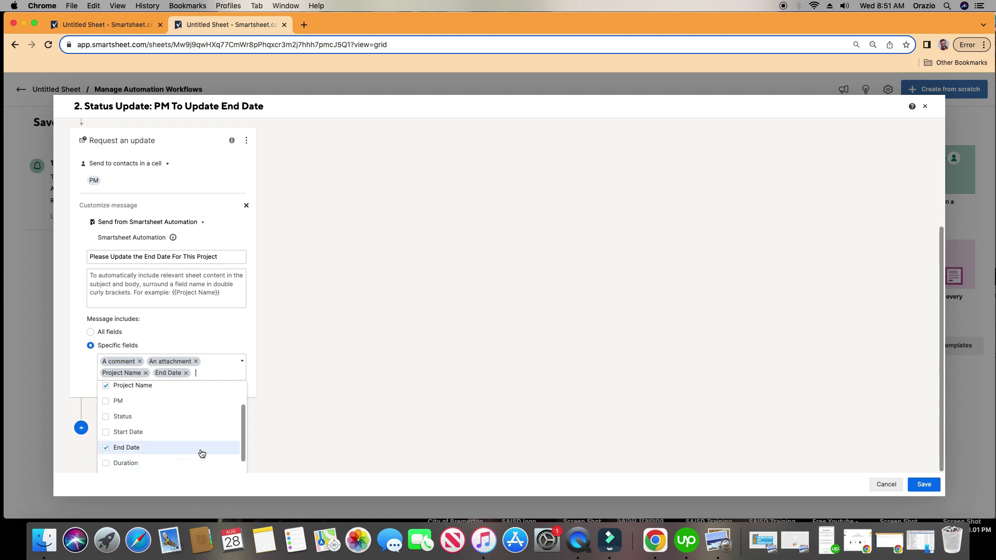
pyautogui.click(344, 376)
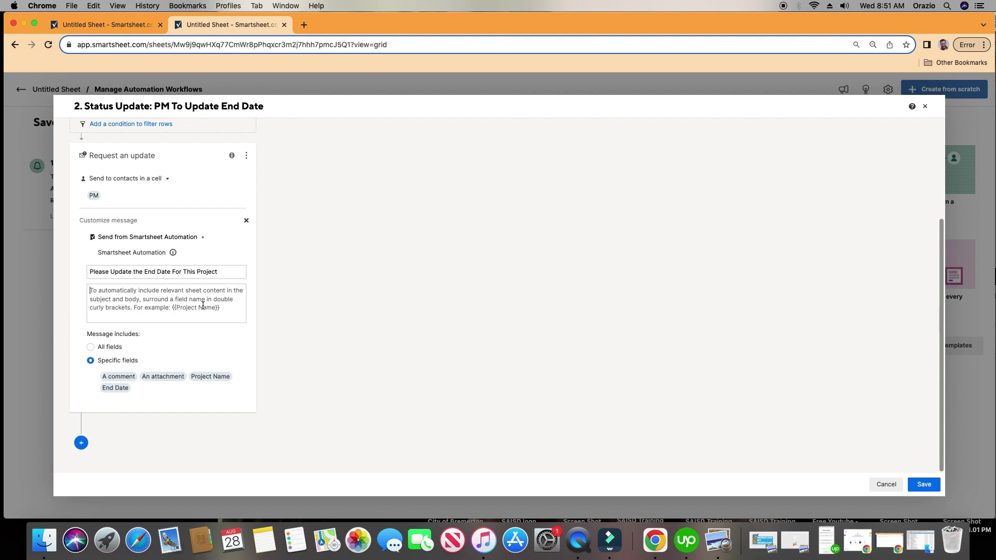
# Step: Write the body 'Hi {{PM}} For Project {{Project Name}} please update the End Date. Thanks!'
pyautogui.write('For Project')
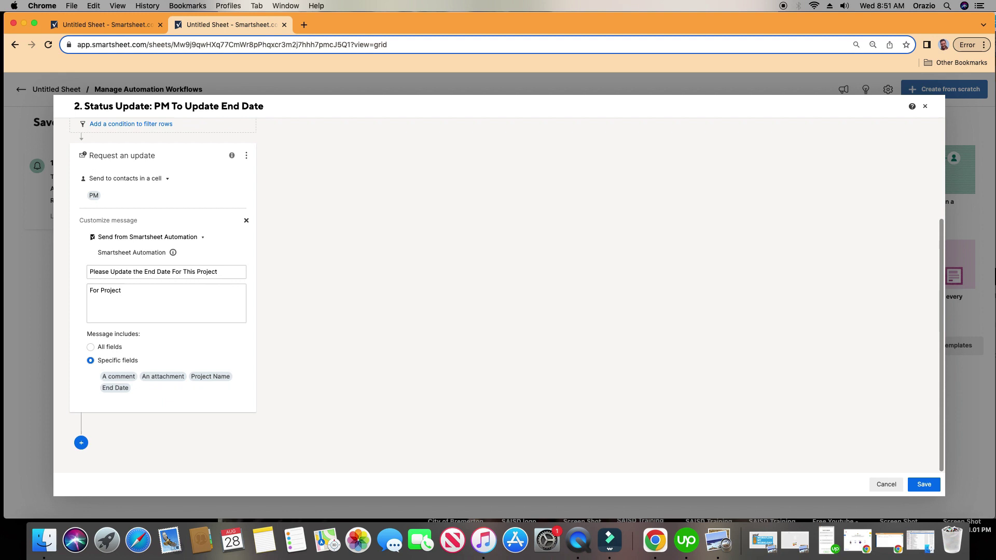
pyautogui.write(' {{Project')
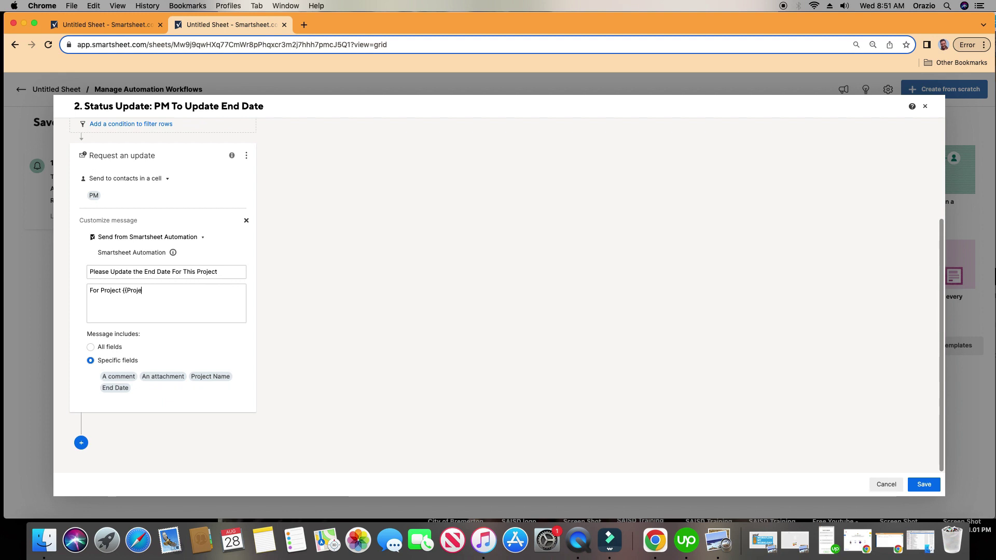
pyautogui.write(' Name')
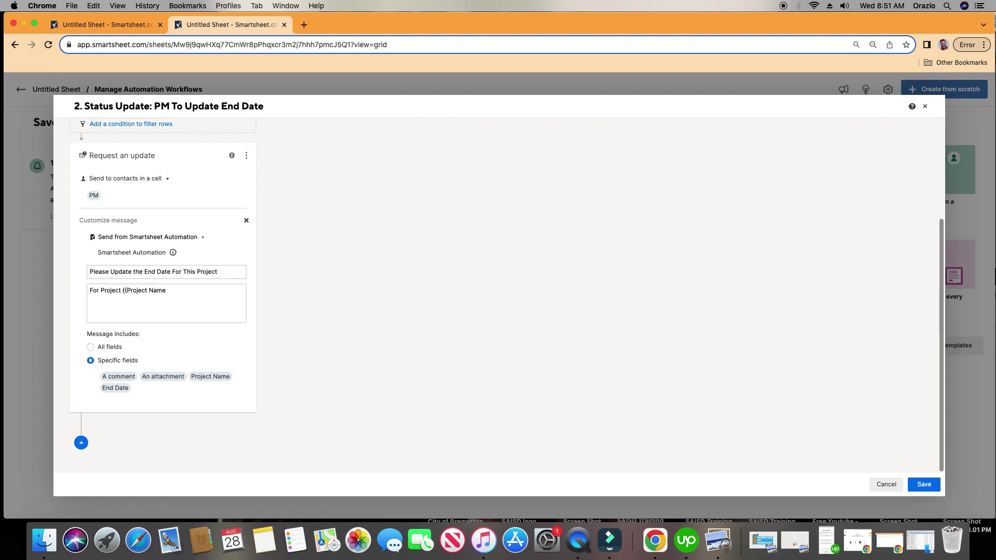
pyautogui.write('}} Please Up')
pyautogui.press('BackSpace')
pyautogui.press('BackSpace')
pyautogui.press('BackSpace')
pyautogui.press('BackSpace')
pyautogui.press('BackSpace')
pyautogui.press('BackSpace')
pyautogui.write('please update the End Date. Than')
pyautogui.press('super+Up')
pyautogui.write('Hi {{')
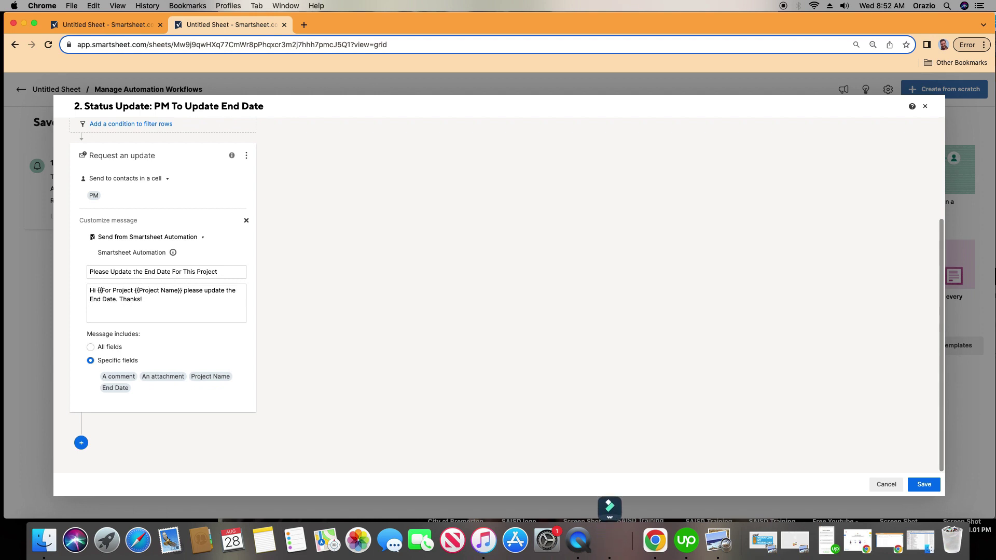
pyautogui.write('PM')
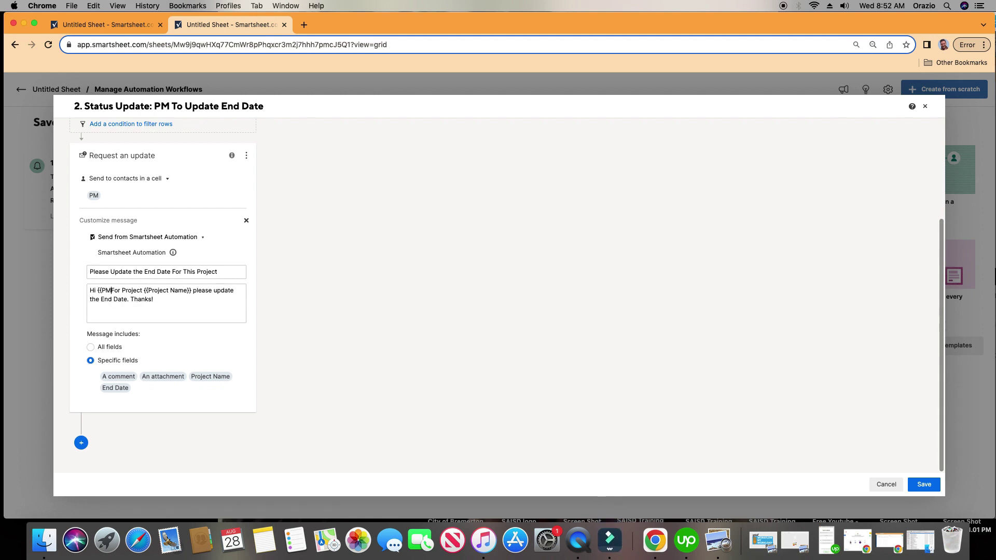
pyautogui.write('}}')
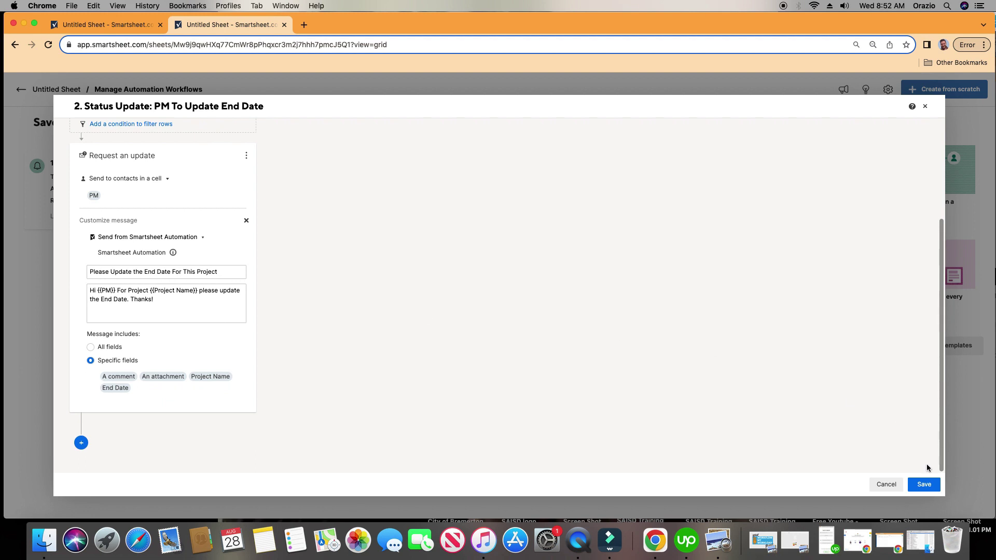
# Step: Save the workflow, rename row 2's project to 'Project Apple Sauce', and save the sheet
pyautogui.click(923, 485)
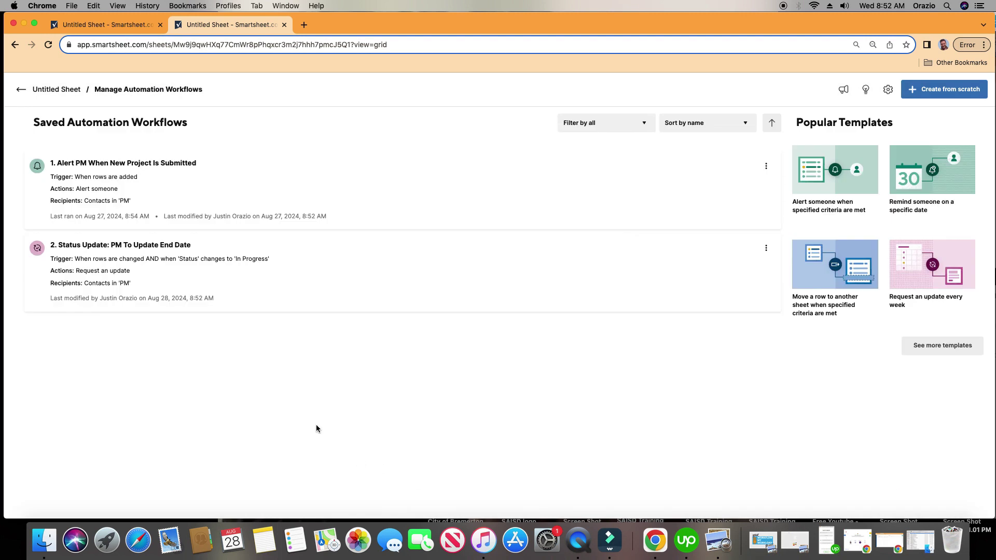
pyautogui.click(57, 89)
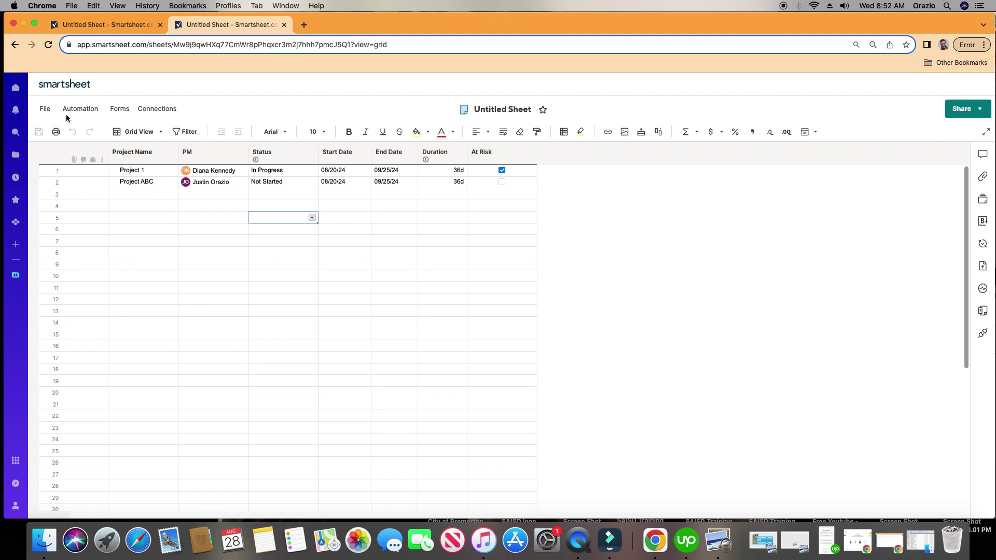
pyautogui.doubleClick(163, 182)
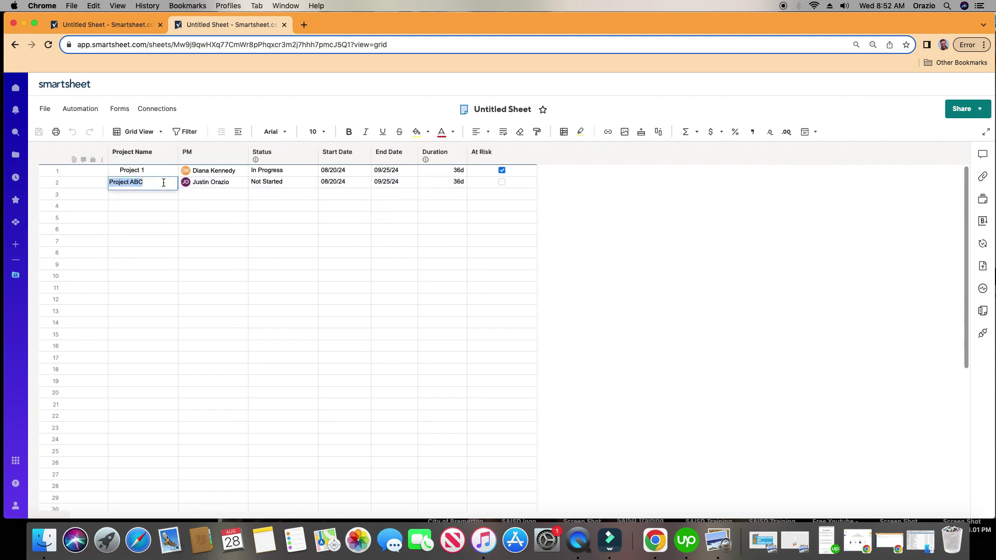
pyautogui.write('Project Apple Sauce')
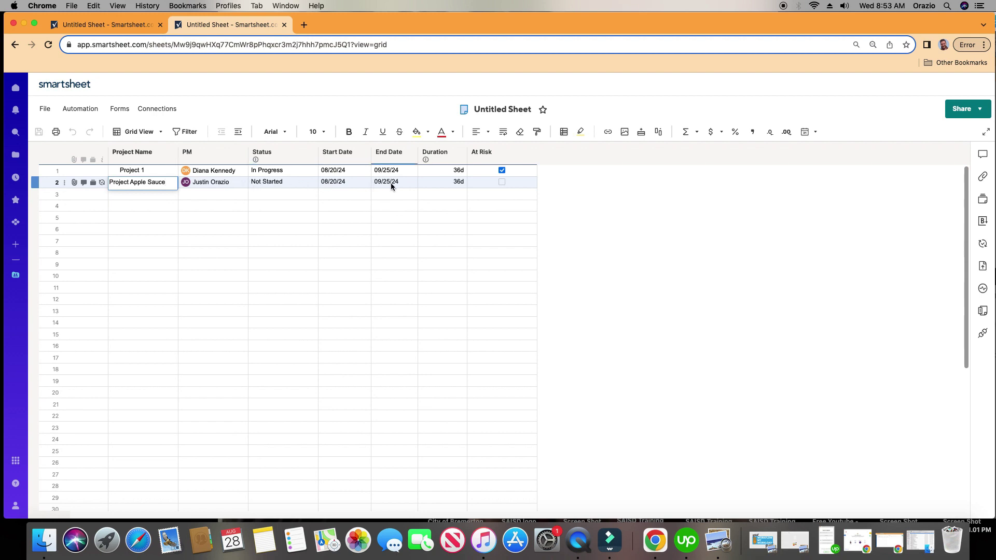
pyautogui.click(218, 241)
pyautogui.click(42, 132)
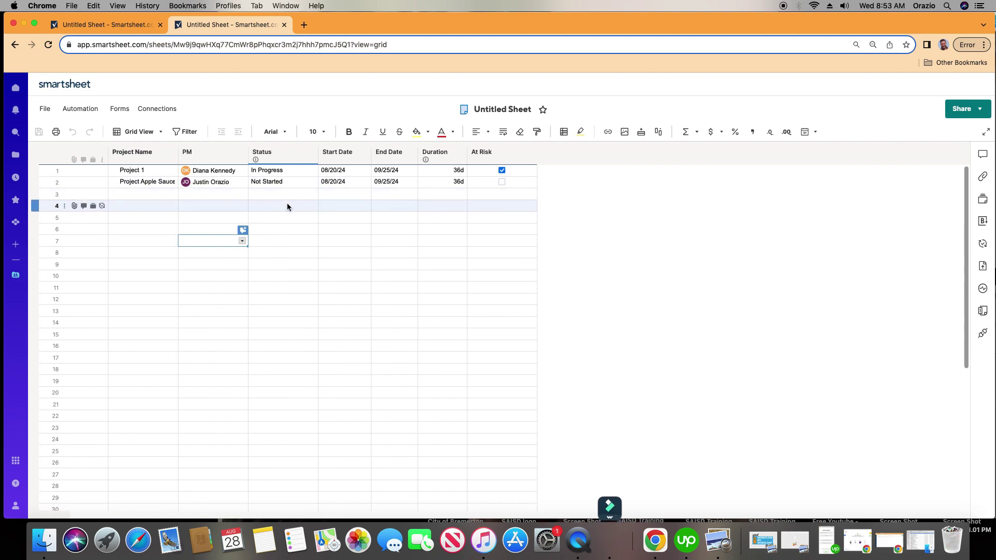
# Step: From Manage automation workflows, choose Test now for the Status Update: PM To Update End Date workflow
pyautogui.click(95, 111)
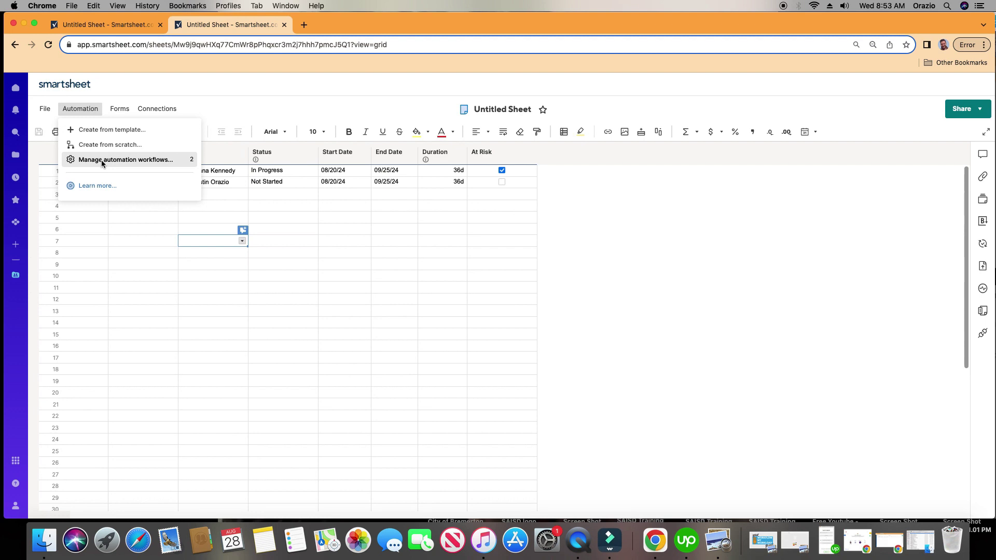
pyautogui.click(140, 160)
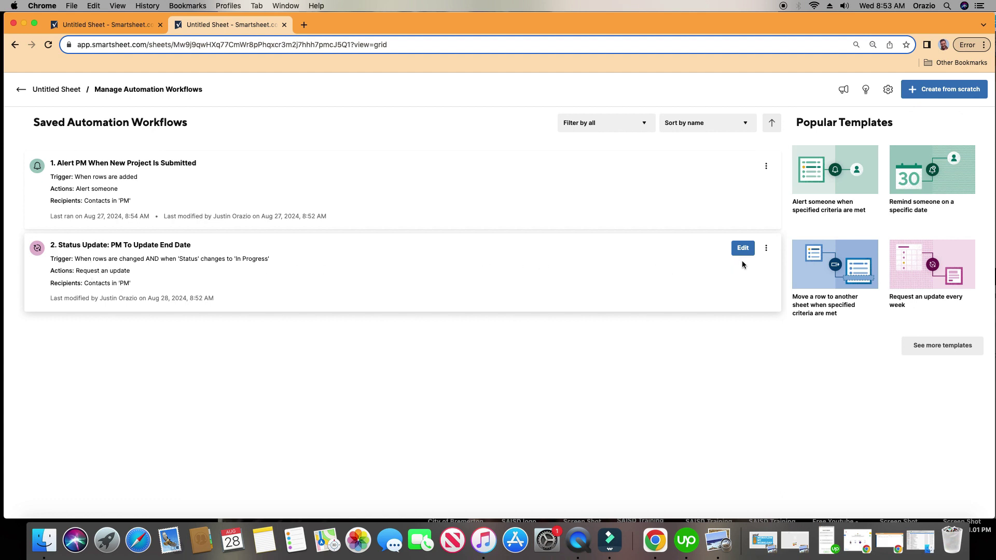
pyautogui.click(766, 250)
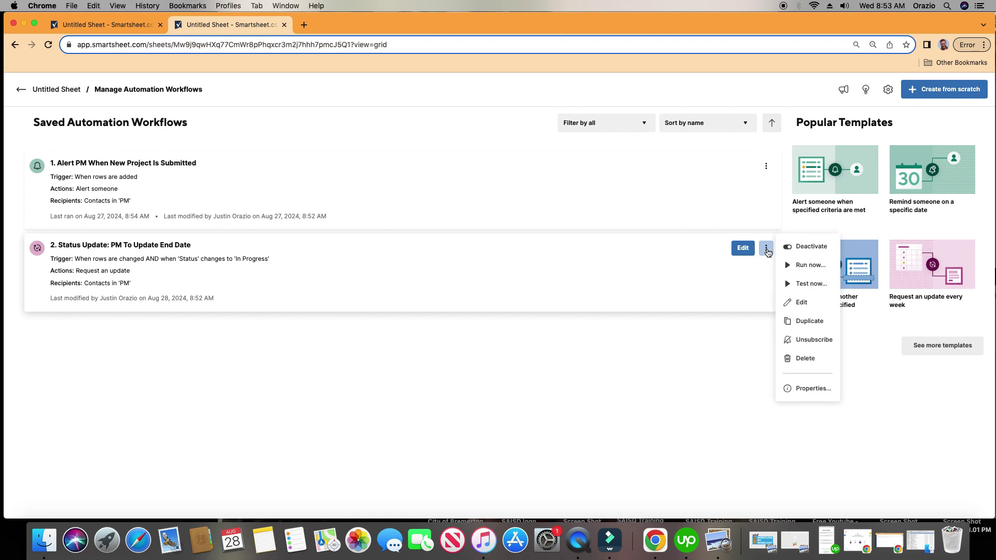
pyautogui.click(798, 286)
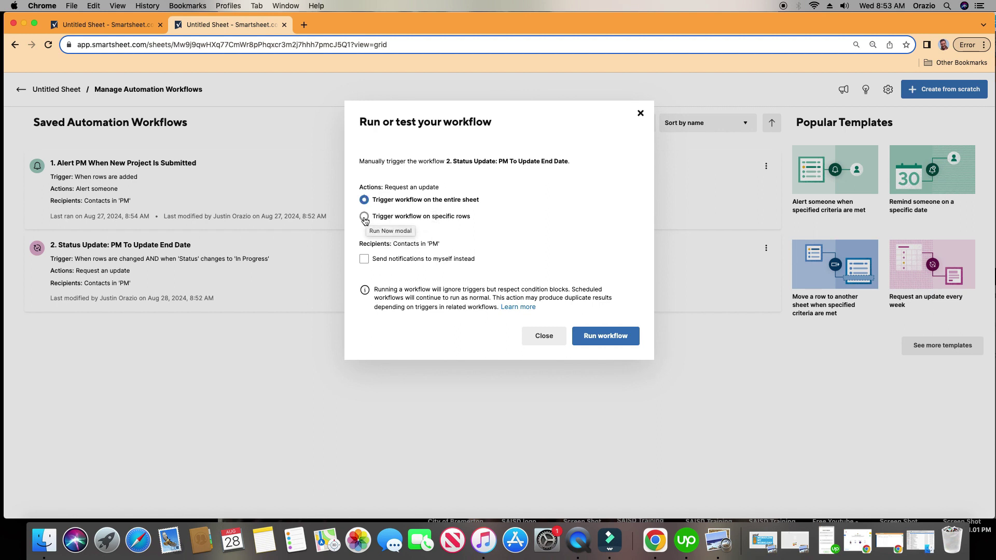
# Step: Run the Status Update: PM To Update End Date workflow on row 2, notifying yourself instead of the PM
pyautogui.click(364, 217)
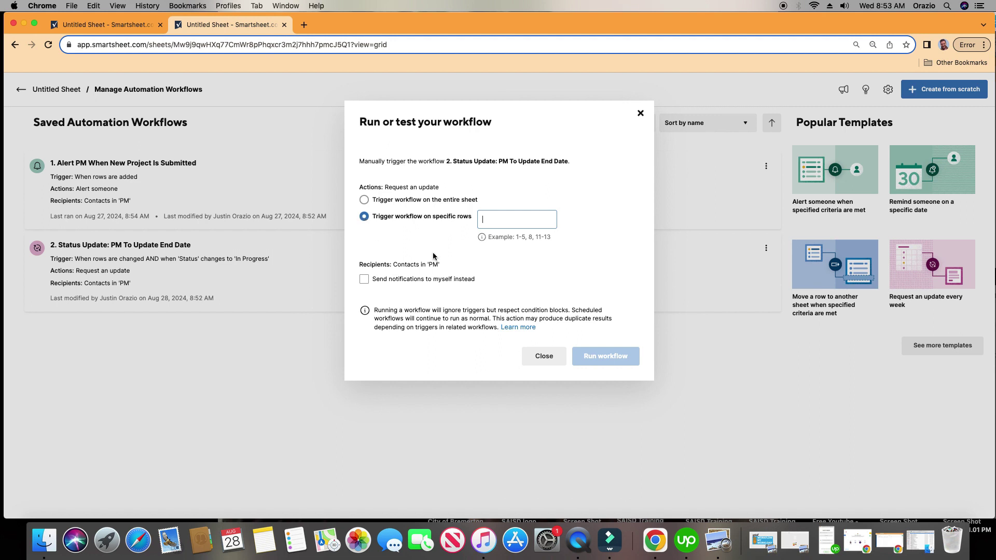
pyautogui.click(507, 221)
pyautogui.click(364, 280)
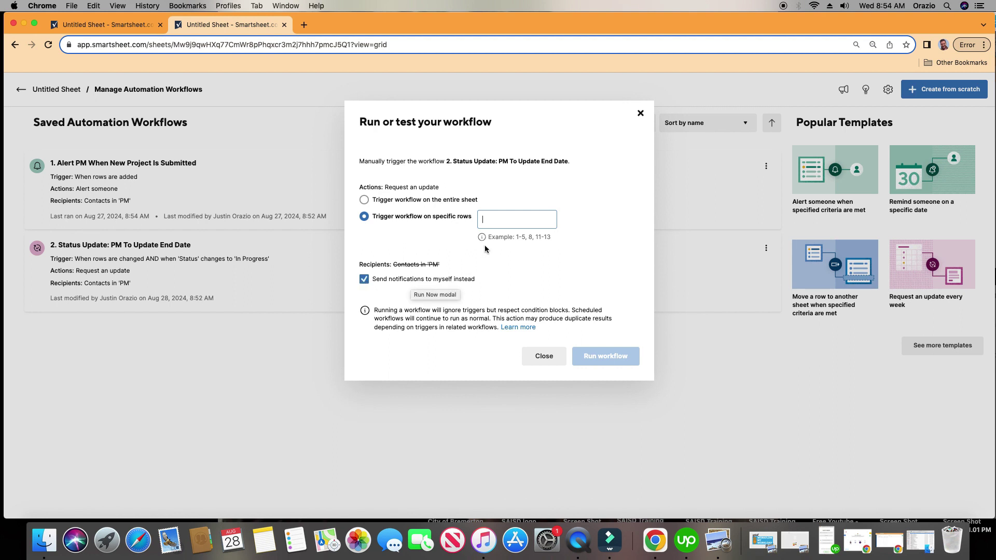
pyautogui.write('2')
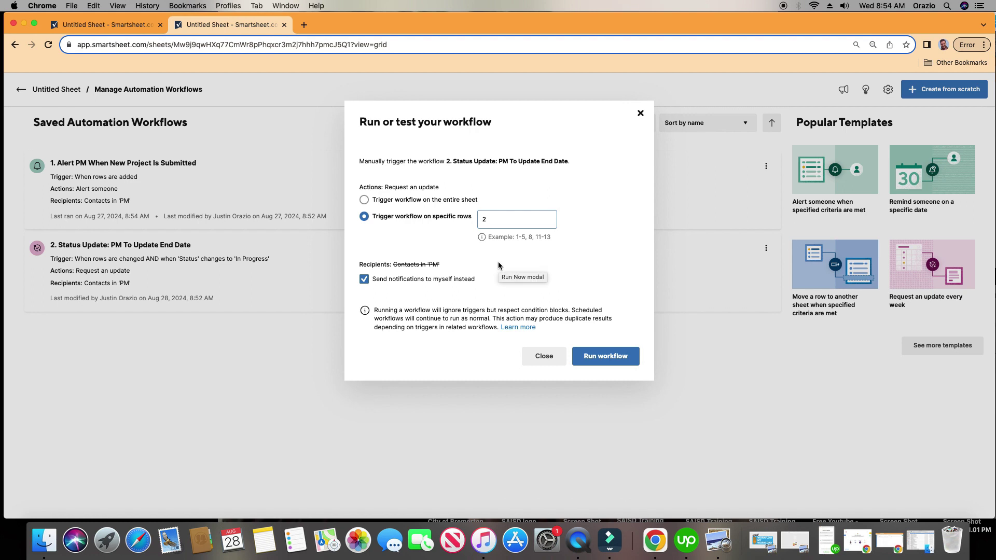
pyautogui.click(606, 356)
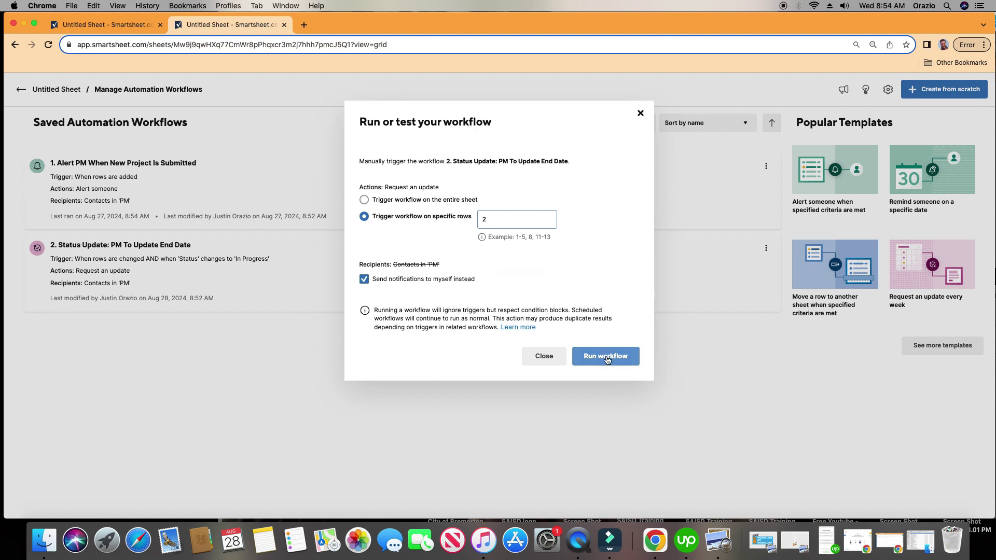
pyautogui.click(607, 358)
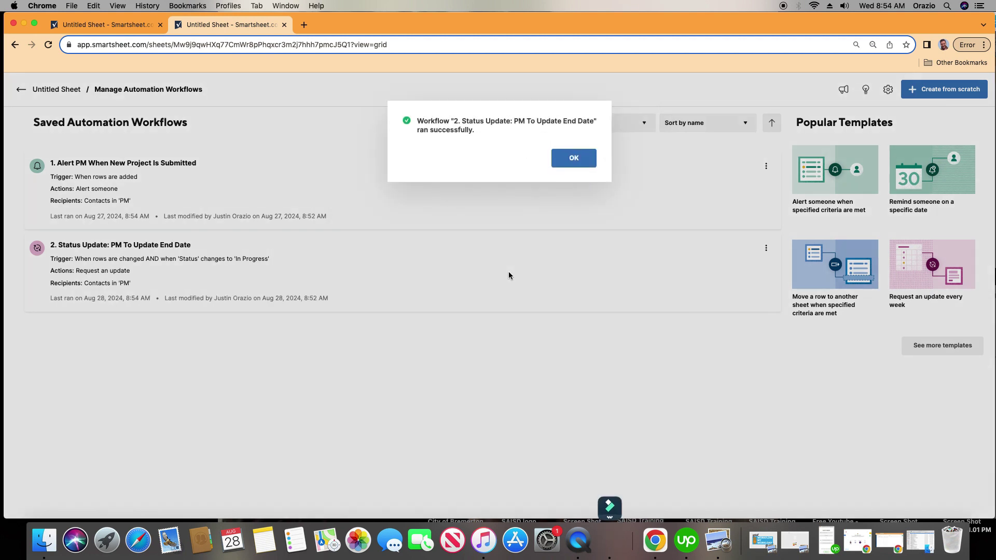
pyautogui.click(574, 159)
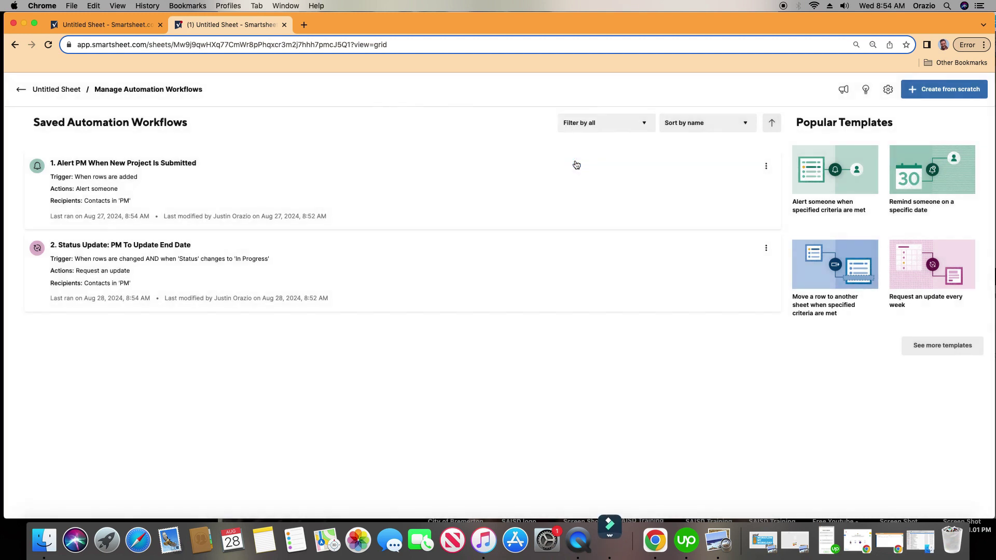
# Step: Back on Untitled Sheet, open the 'Please Update the End Date For This Project' notification
pyautogui.click(66, 91)
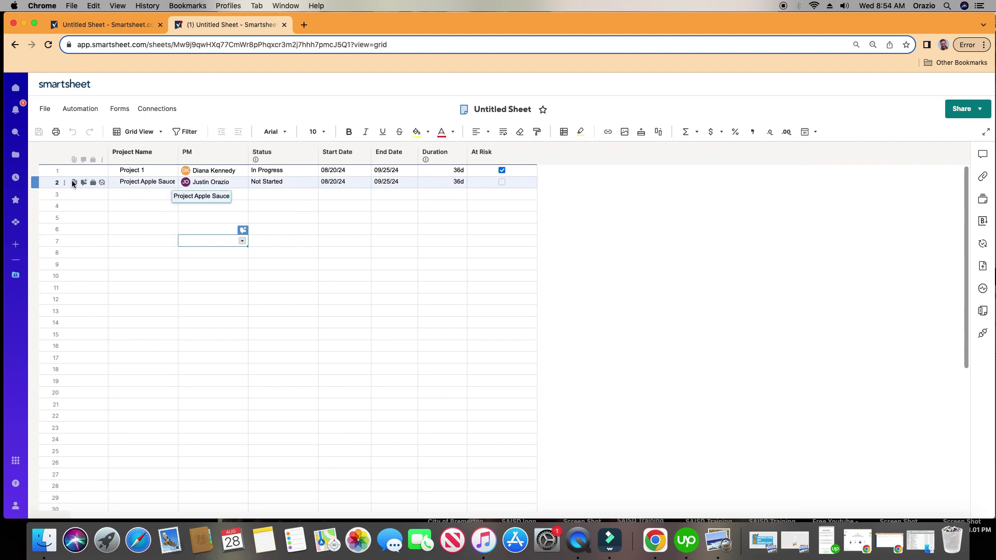
pyautogui.moveTo(37, 183); pyautogui.dragTo(280, 228)
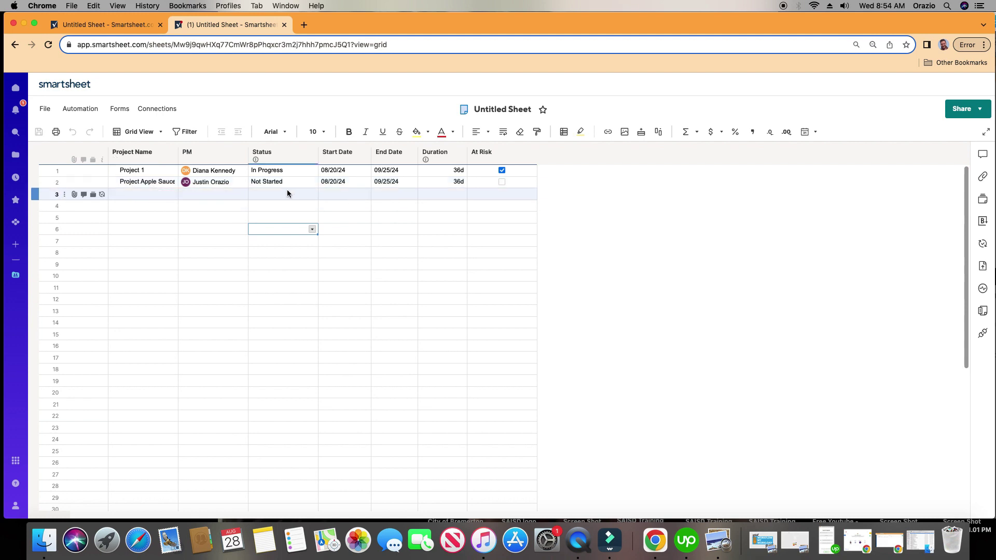
pyautogui.click(17, 113)
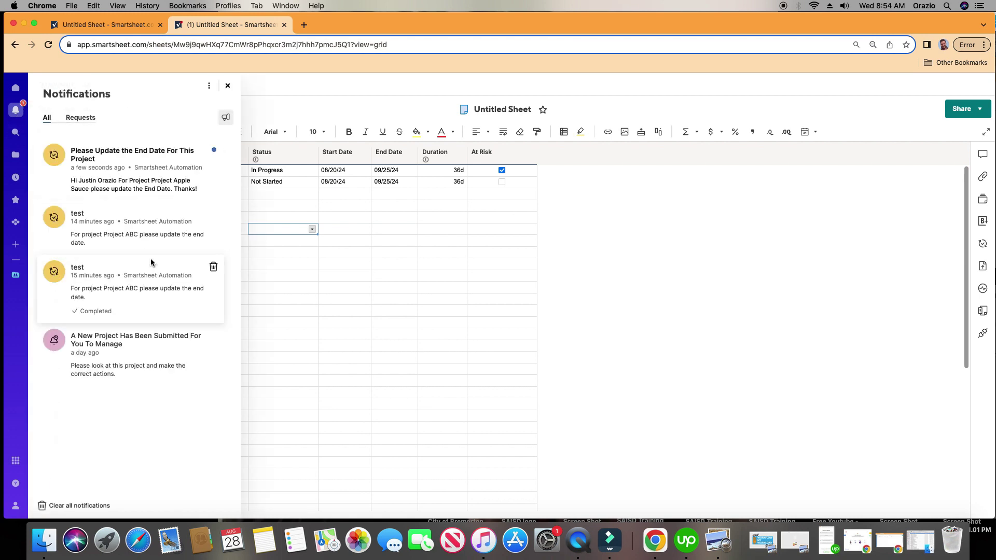
pyautogui.click(137, 171)
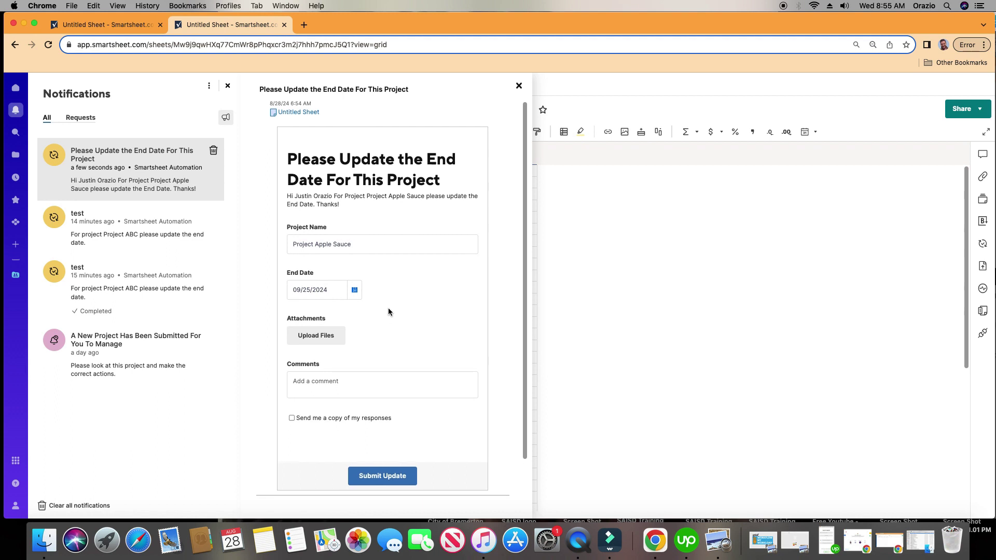
# Step: Pick September 27, 2024 as the End Date in the update request form
pyautogui.scroll(-1, 388, 311)
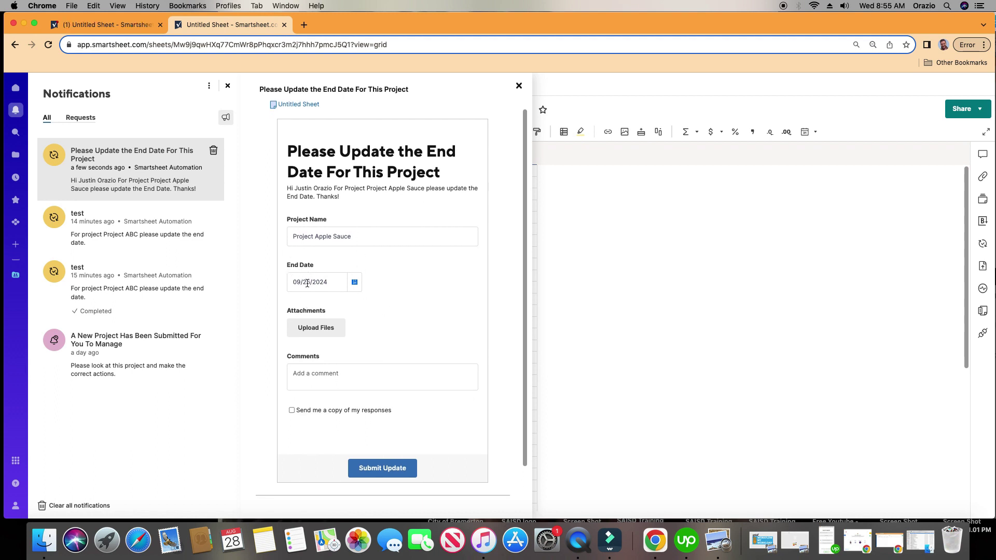
pyautogui.click(354, 283)
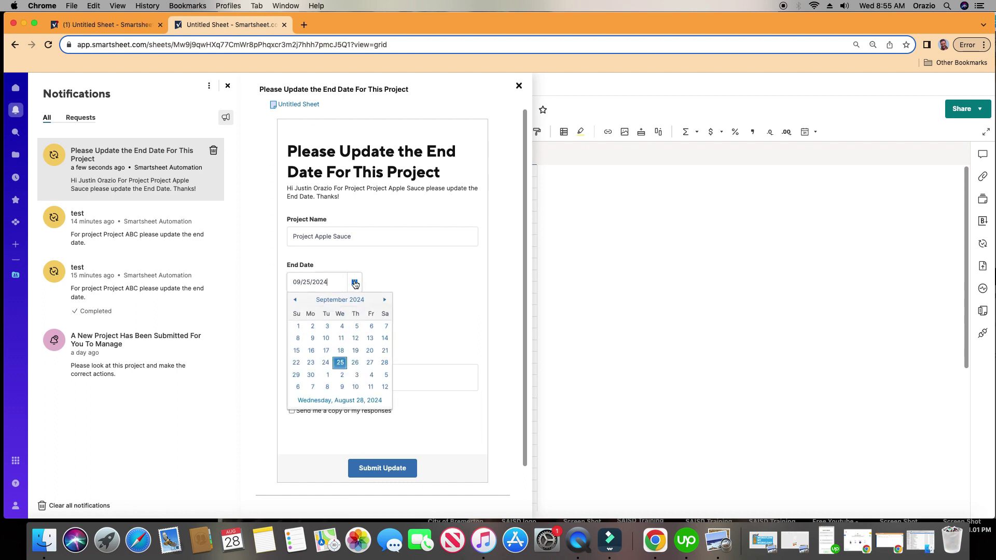
pyautogui.click(369, 363)
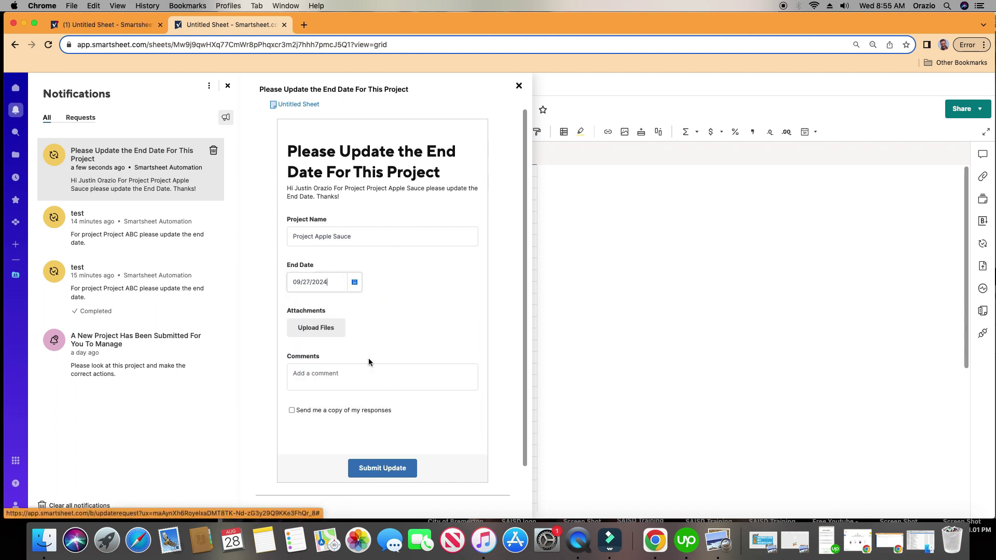
# Step: Submit the End Date update without attaching files, then close the confirmation
pyautogui.scroll(-1, 419, 299)
pyautogui.click(320, 322)
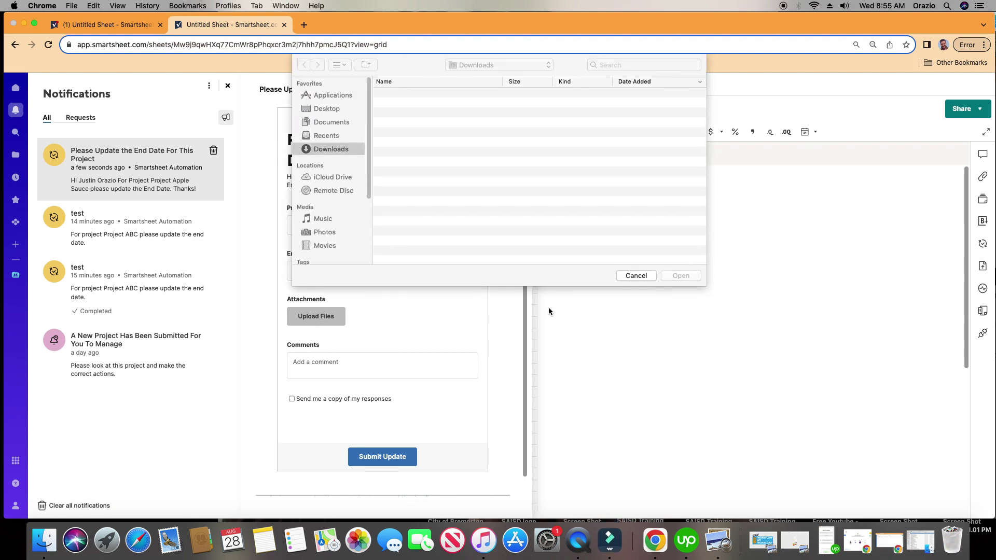
pyautogui.click(626, 278)
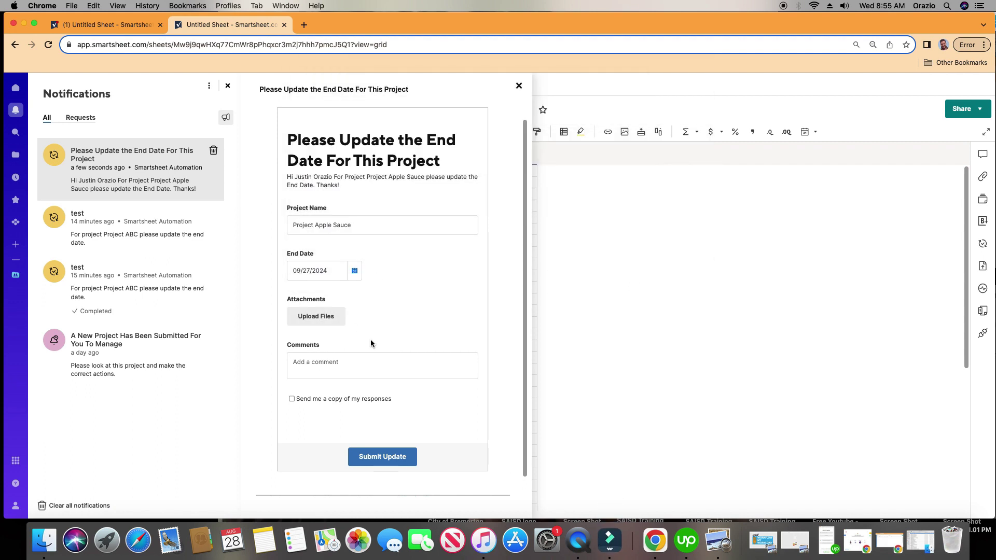
pyautogui.click(372, 363)
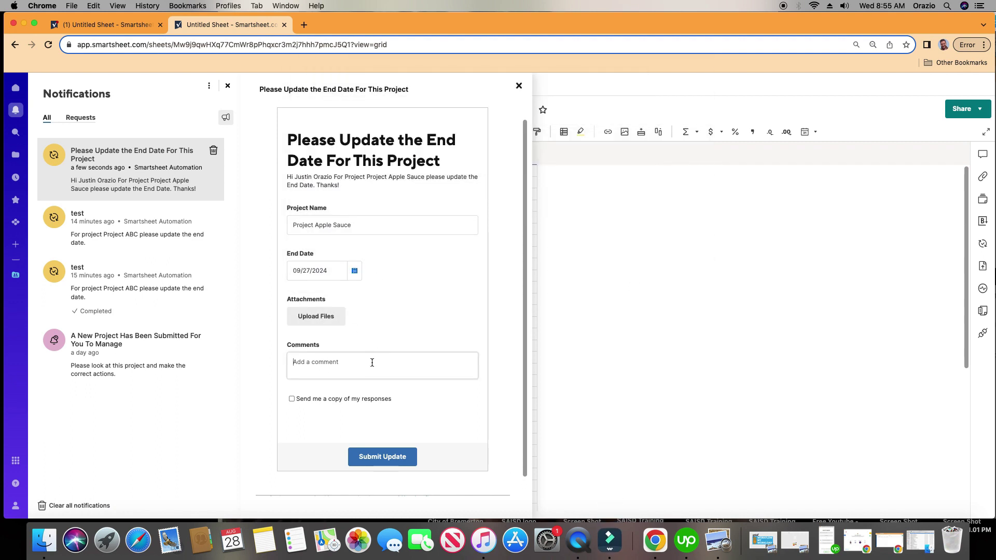
pyautogui.click(381, 455)
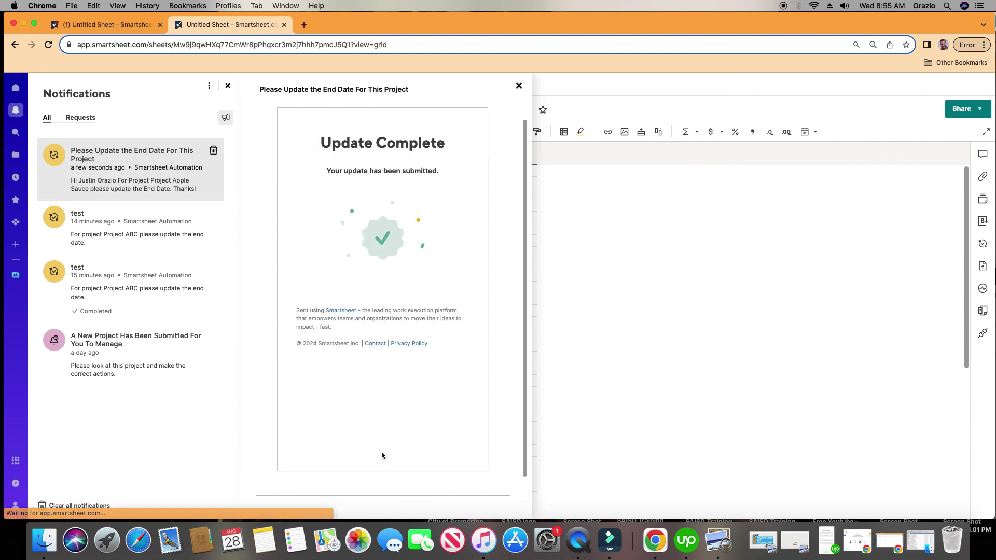
pyautogui.click(519, 85)
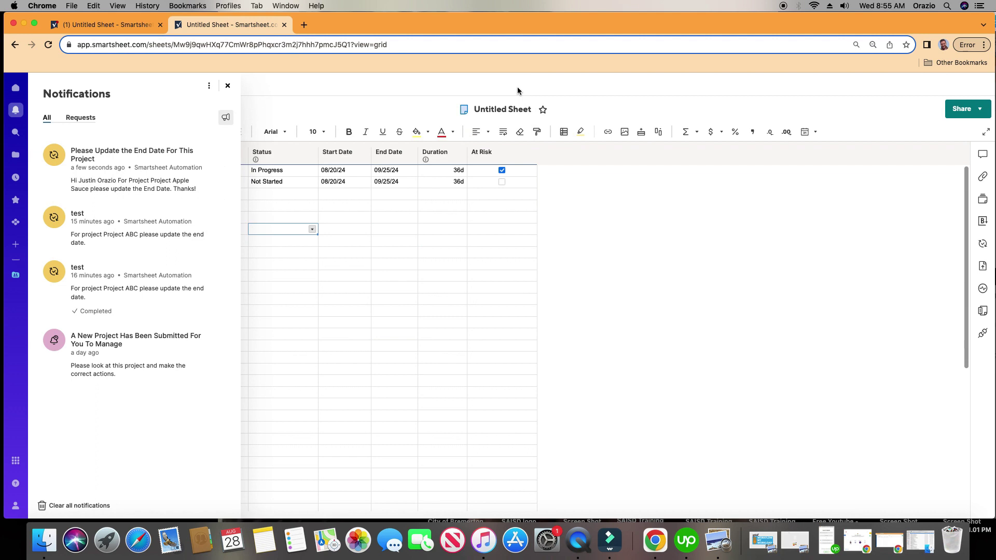
# Step: Set row 2 Status to In Progress, save the sheet, and reload it
pyautogui.click(227, 86)
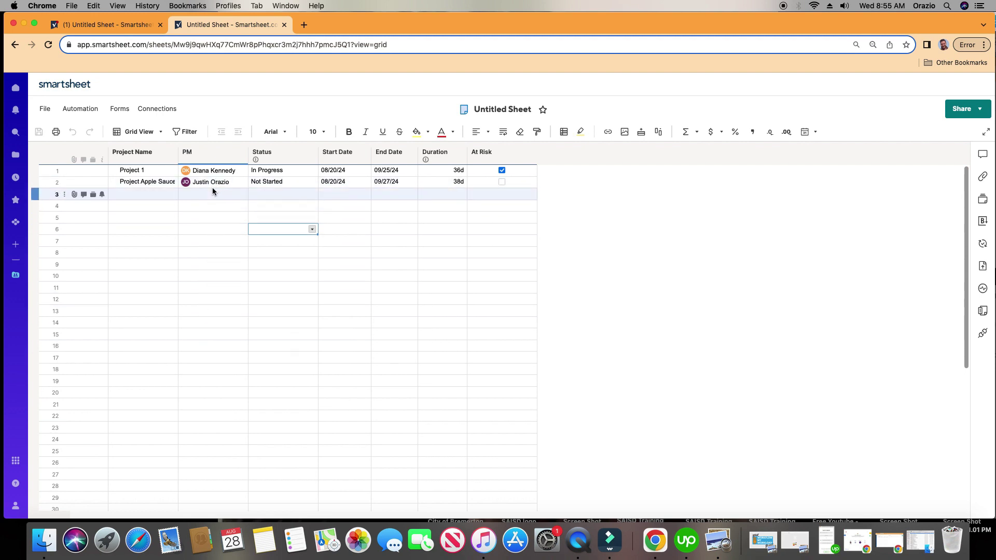
pyautogui.click(294, 180)
pyautogui.click(299, 184)
pyautogui.click(290, 201)
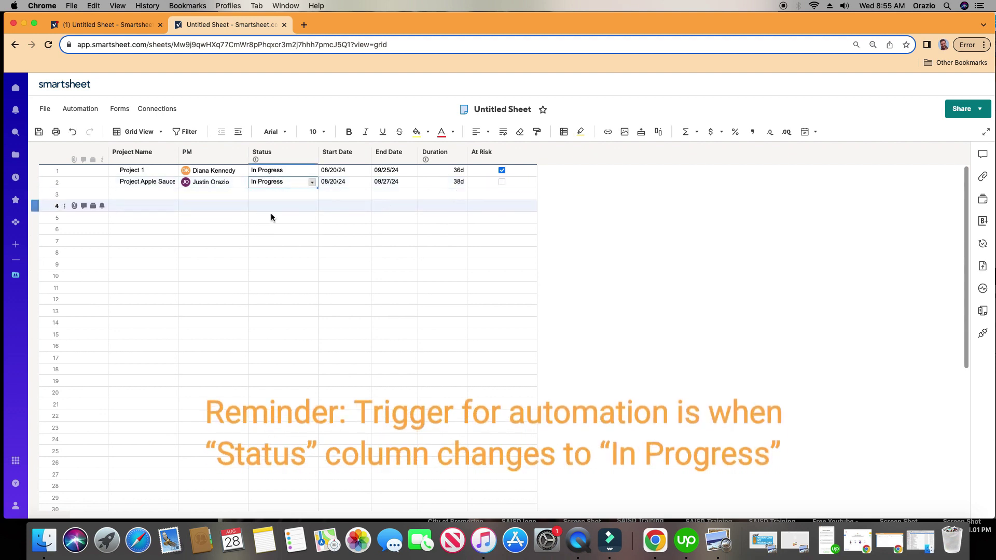
pyautogui.click(38, 132)
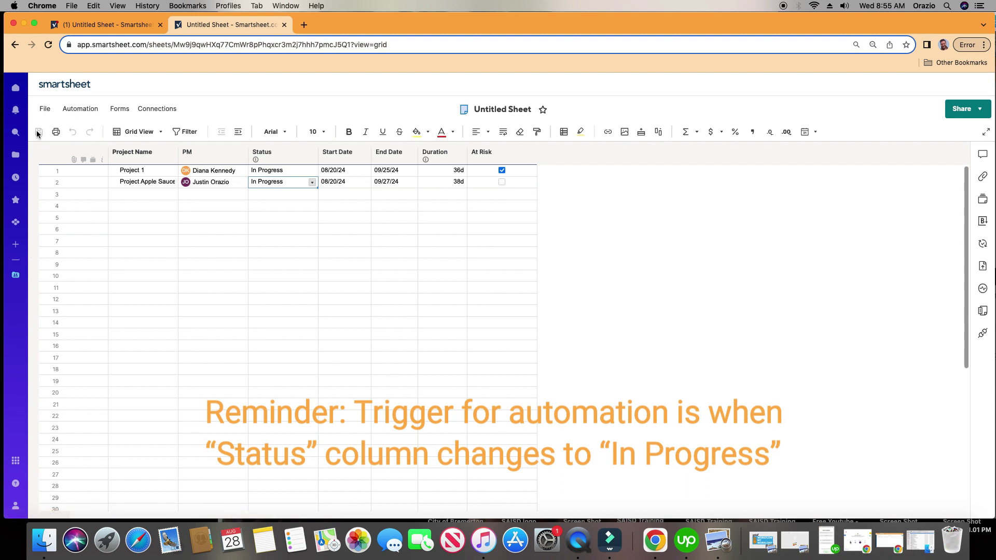
pyautogui.click(49, 44)
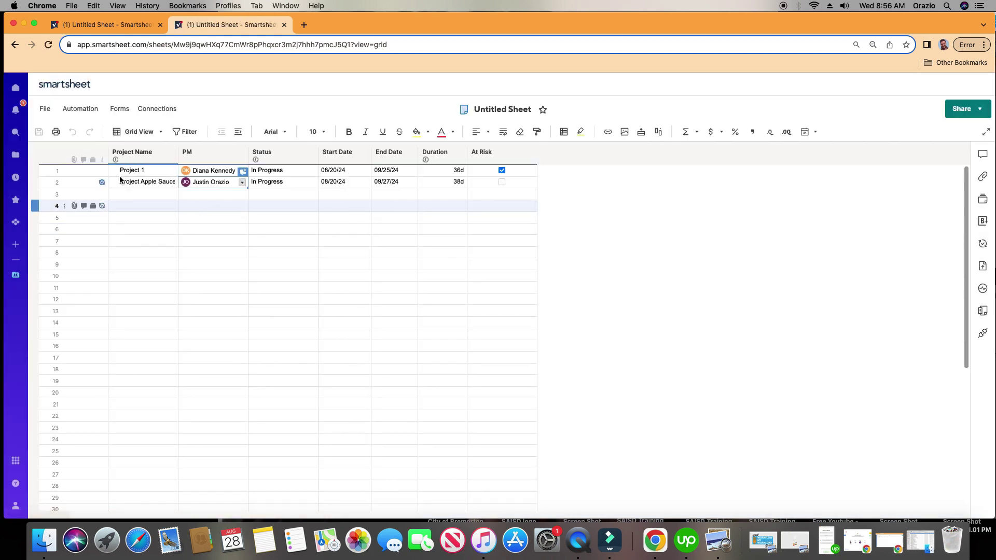
pyautogui.click(16, 112)
pyautogui.click(112, 169)
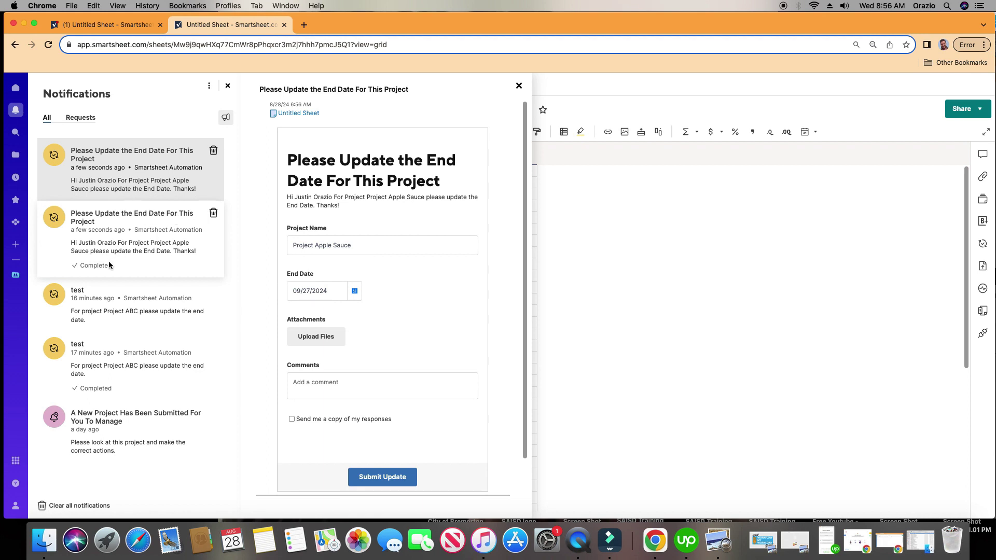
pyautogui.click(127, 242)
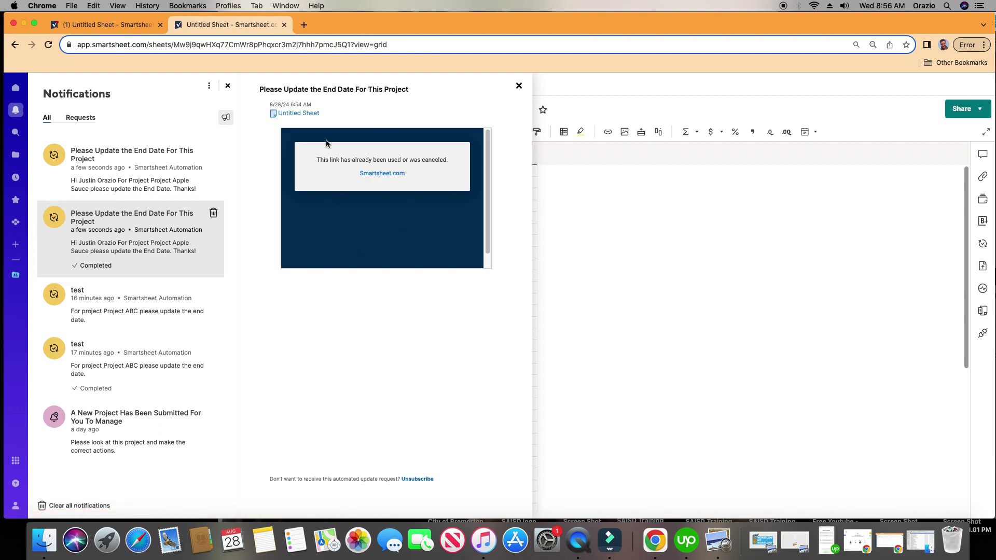
pyautogui.click(518, 86)
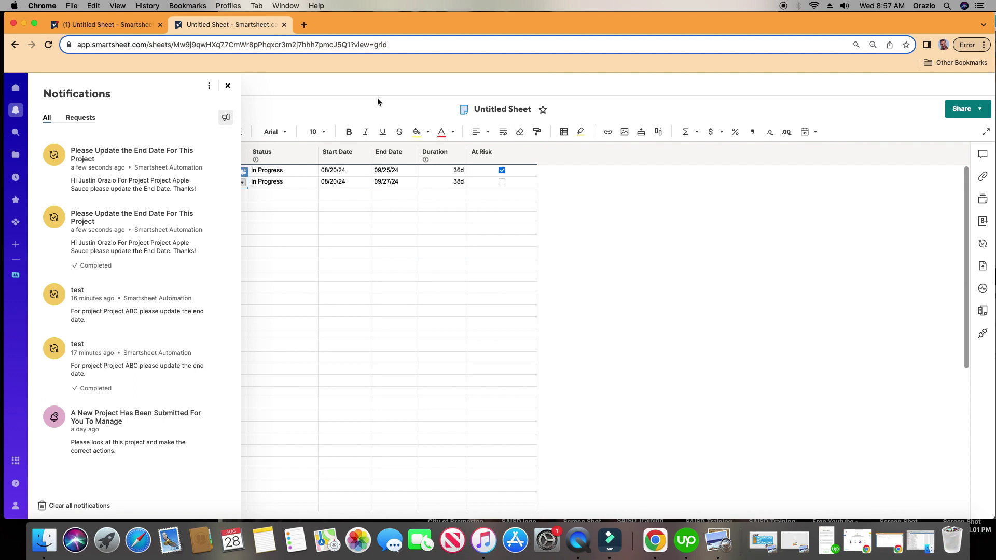
pyautogui.click(227, 86)
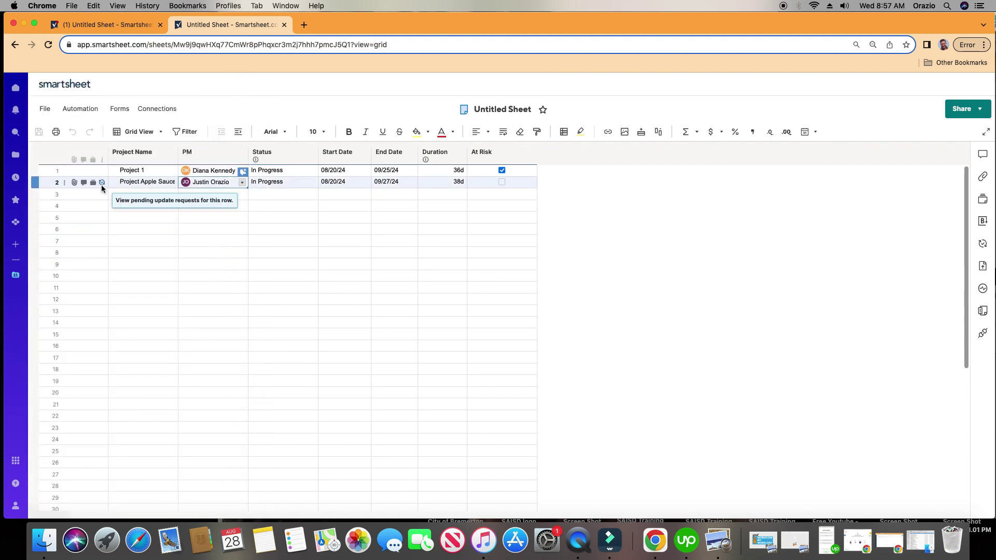
pyautogui.click(187, 184)
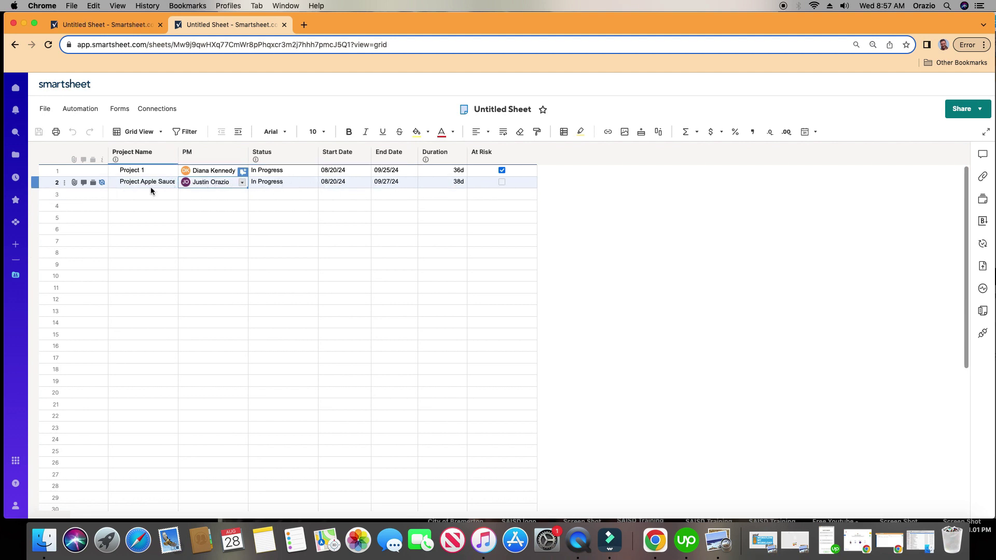
pyautogui.click(102, 183)
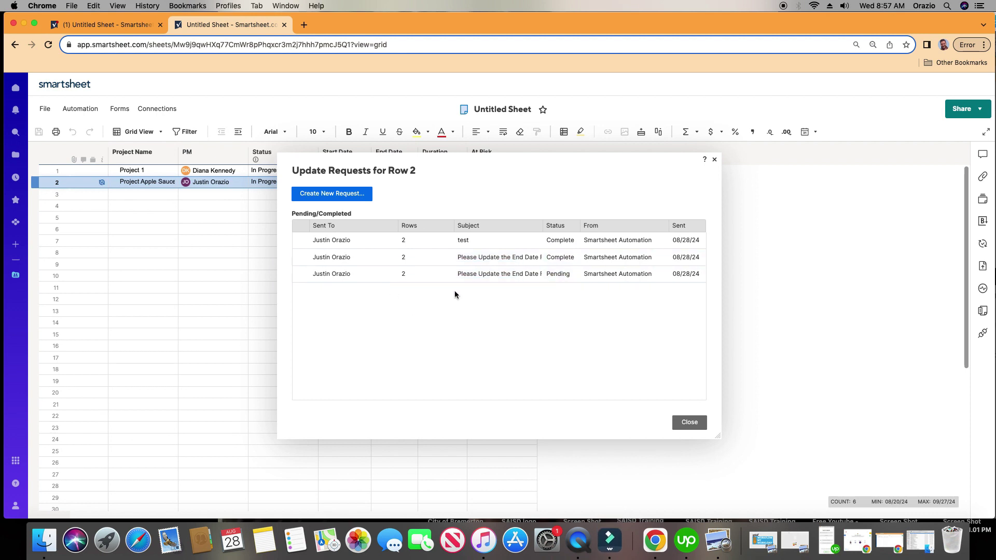
pyautogui.click(688, 428)
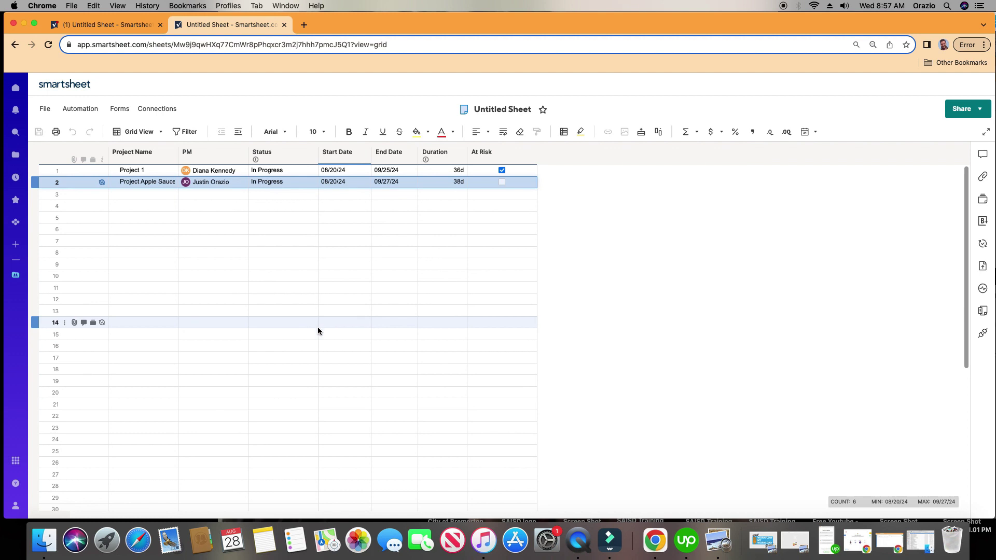